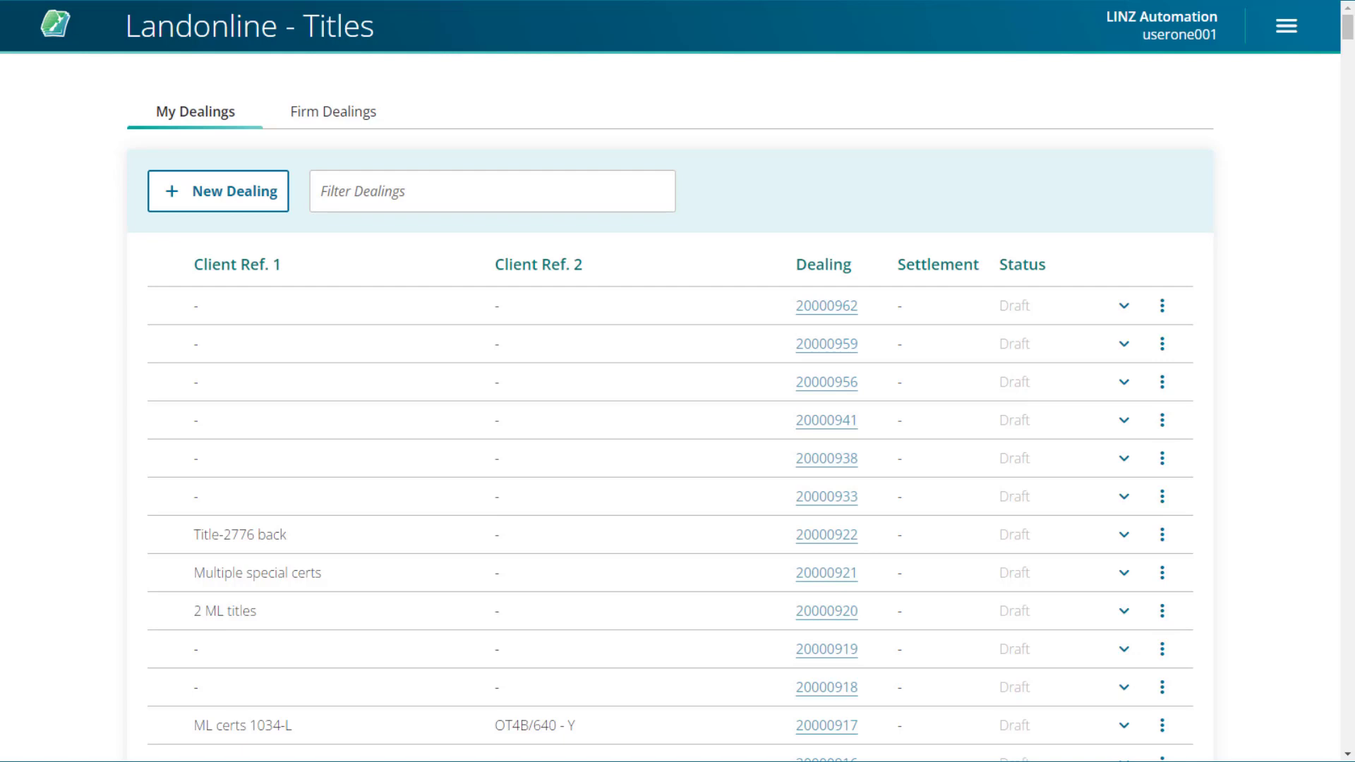
- Look through the firms available for switching the account, and close the list without switching
{"action": "left_click", "coordinate": [1183, 36]}
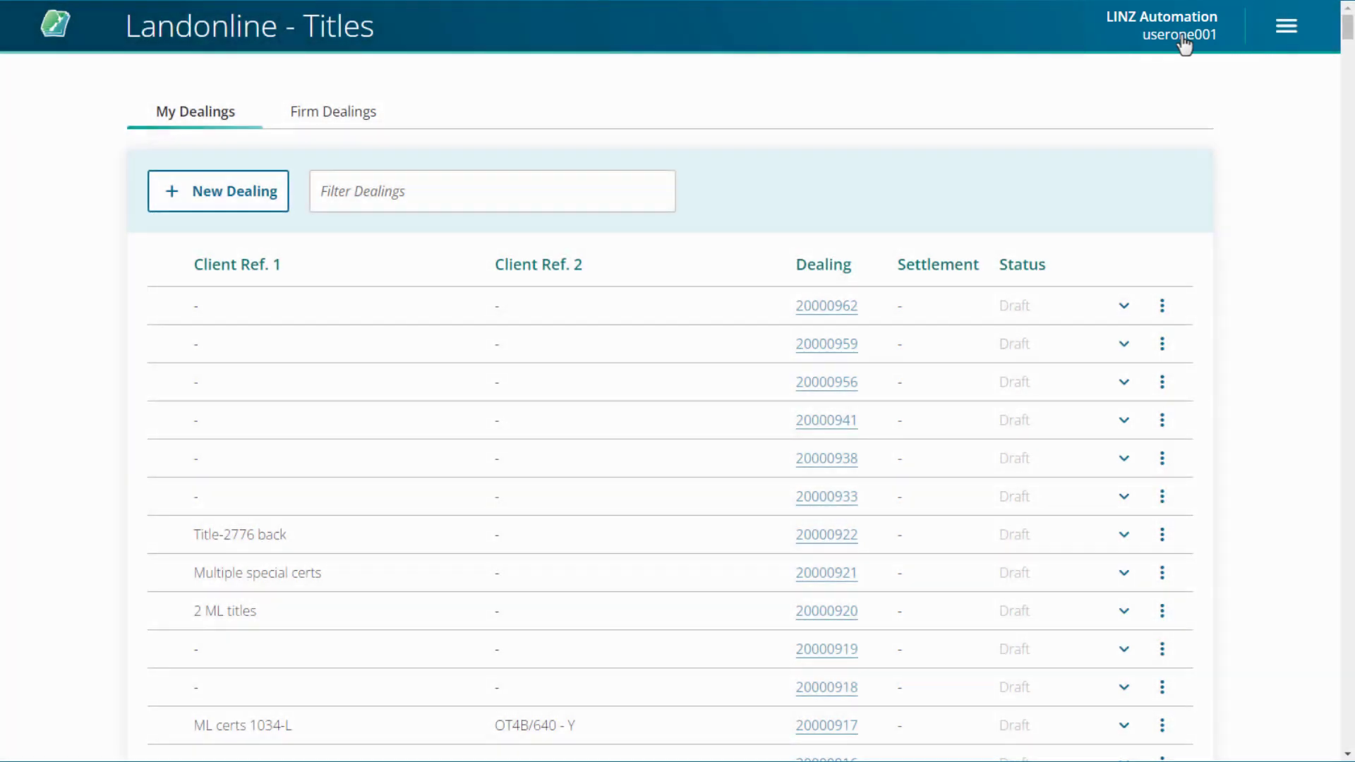
{"action": "left_click", "coordinate": [1185, 39]}
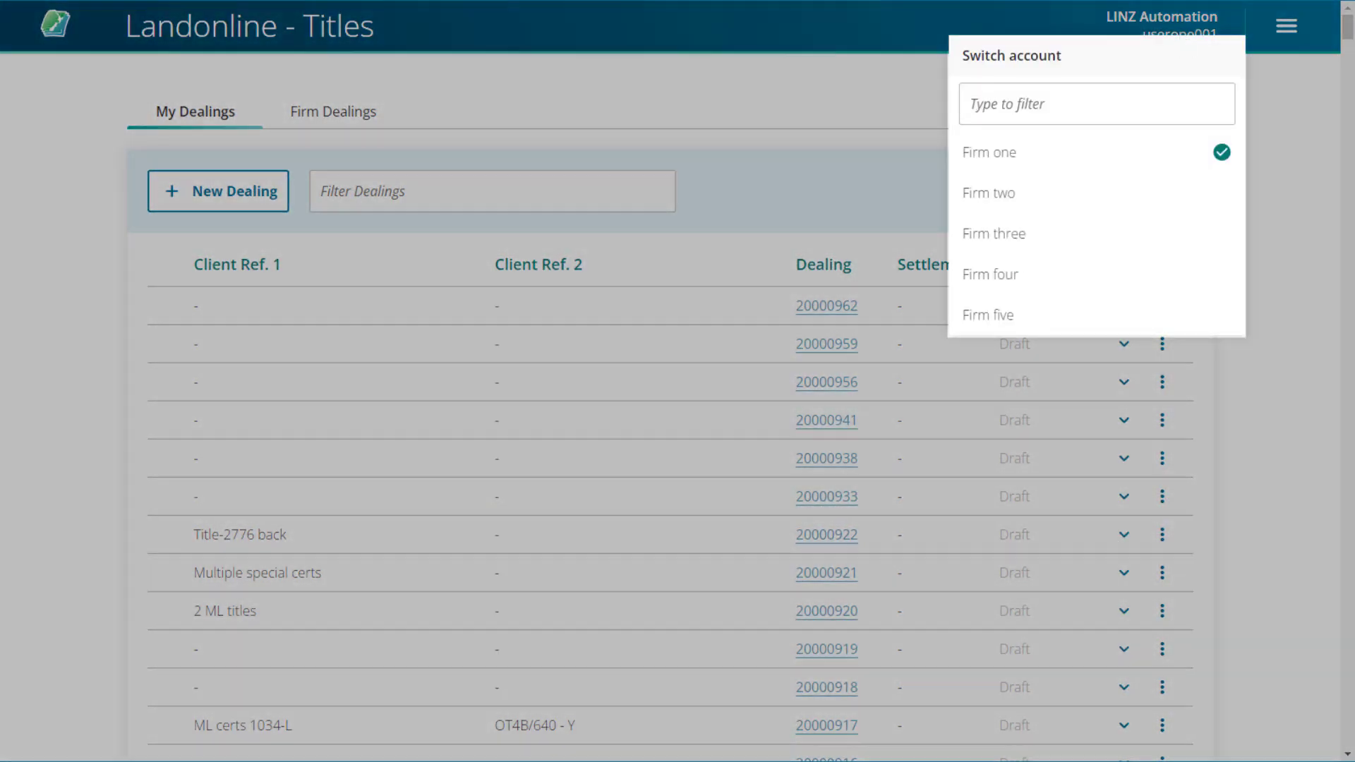
{"action": "key", "text": "Down"}
{"action": "key", "text": "Down"}
{"action": "key", "text": "Down"}
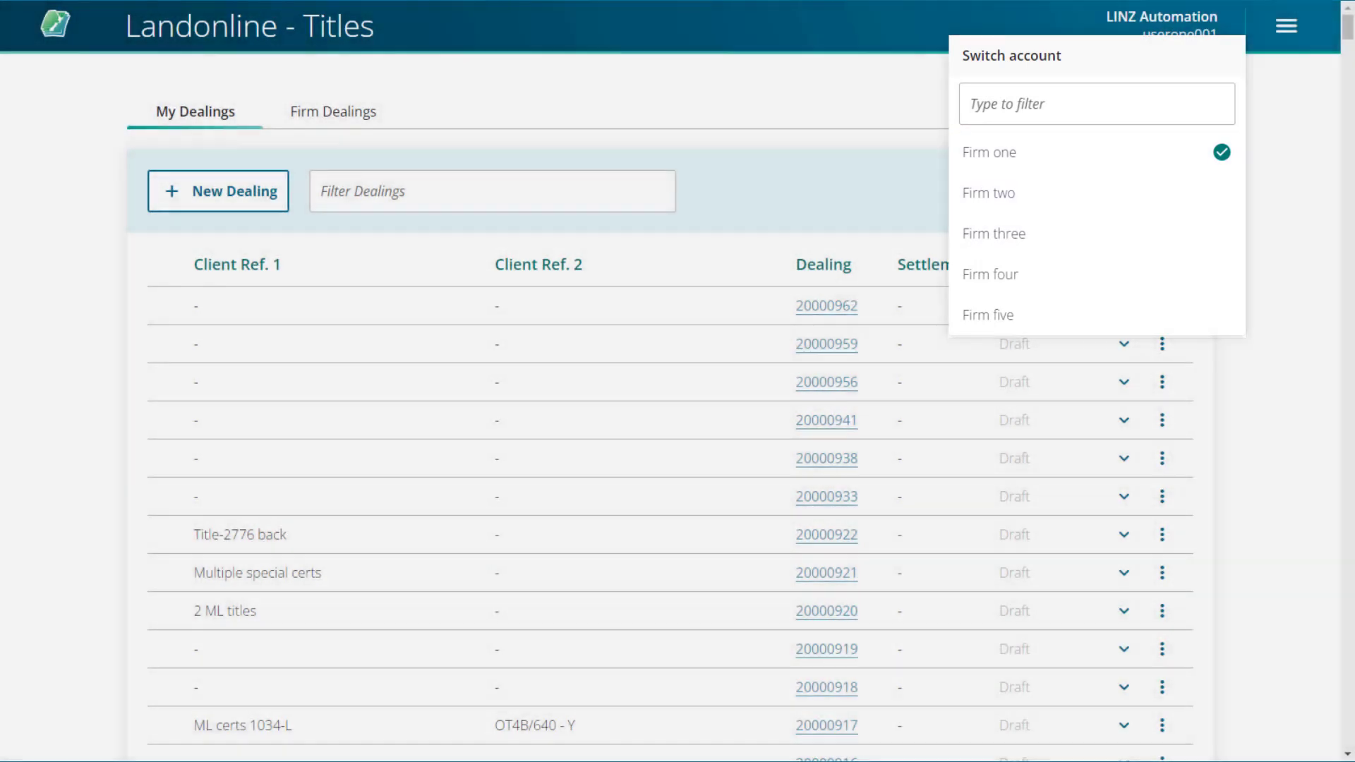
{"action": "key", "text": "Escape"}
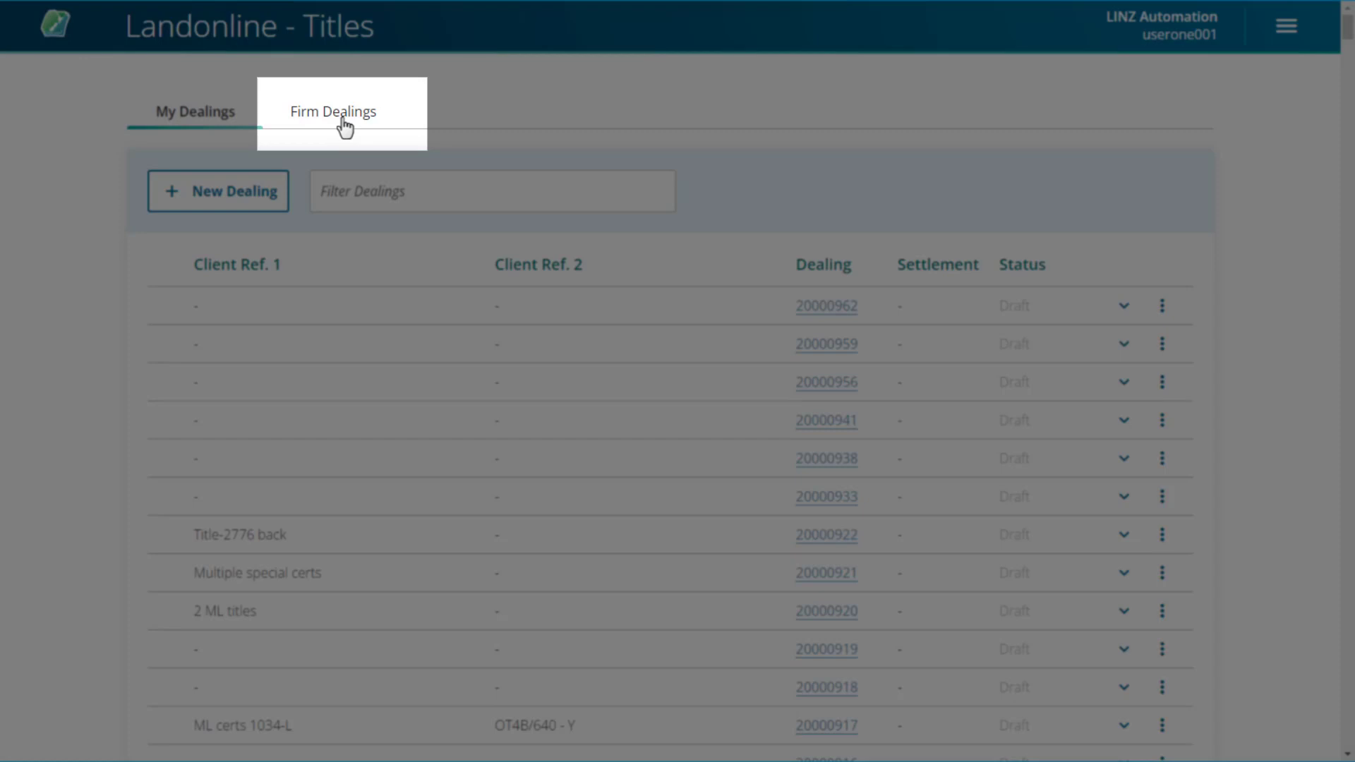
- Filter the firm's dealings by 743 and check which actions are available for the matching dealing
{"action": "left_click", "coordinate": [342, 119]}
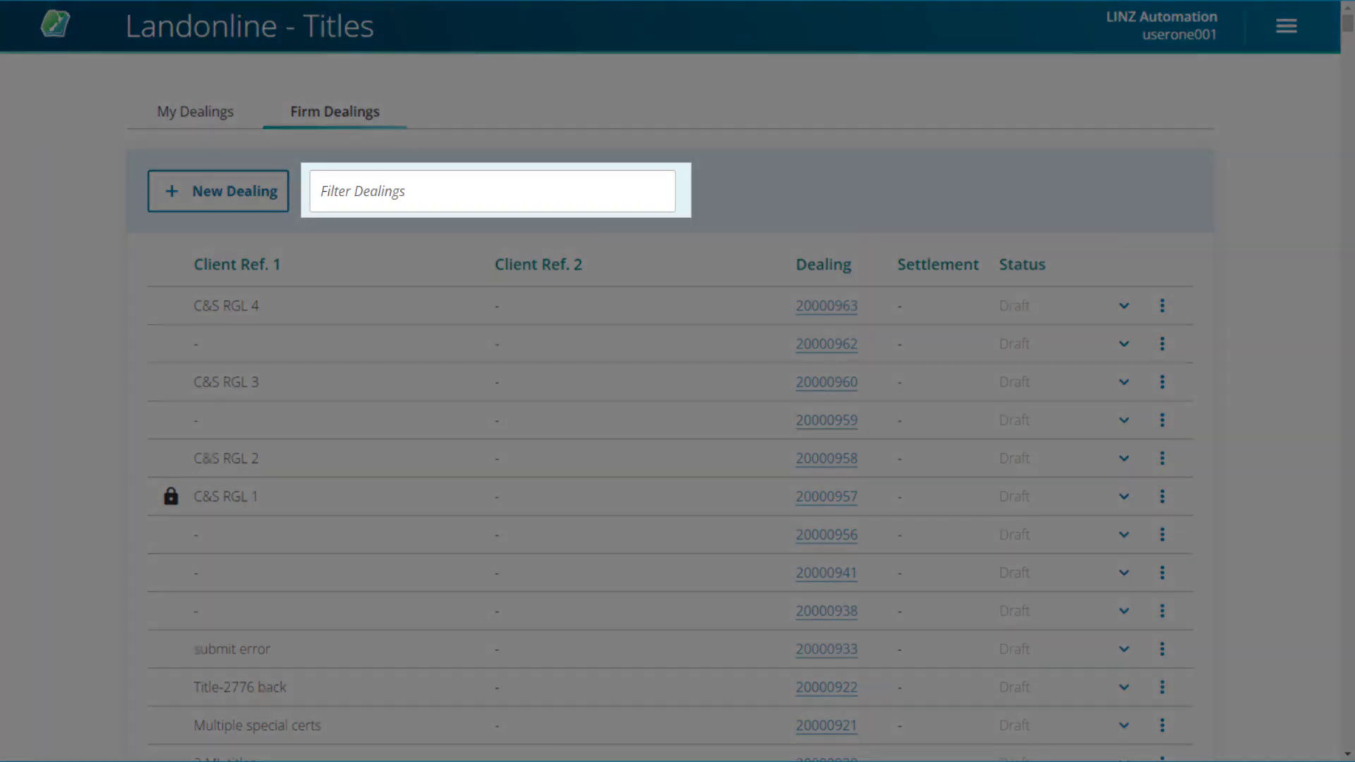
{"action": "left_click", "coordinate": [352, 192]}
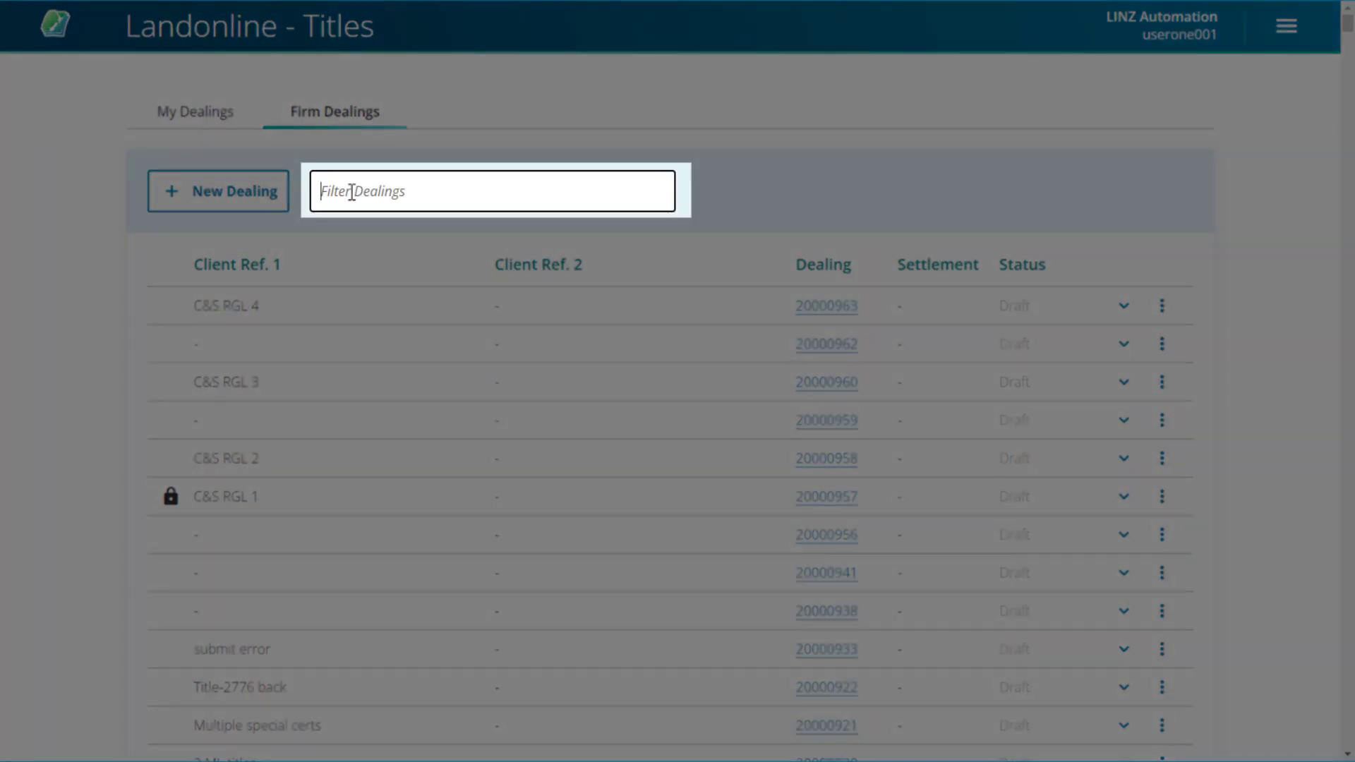
{"action": "type", "text": "743"}
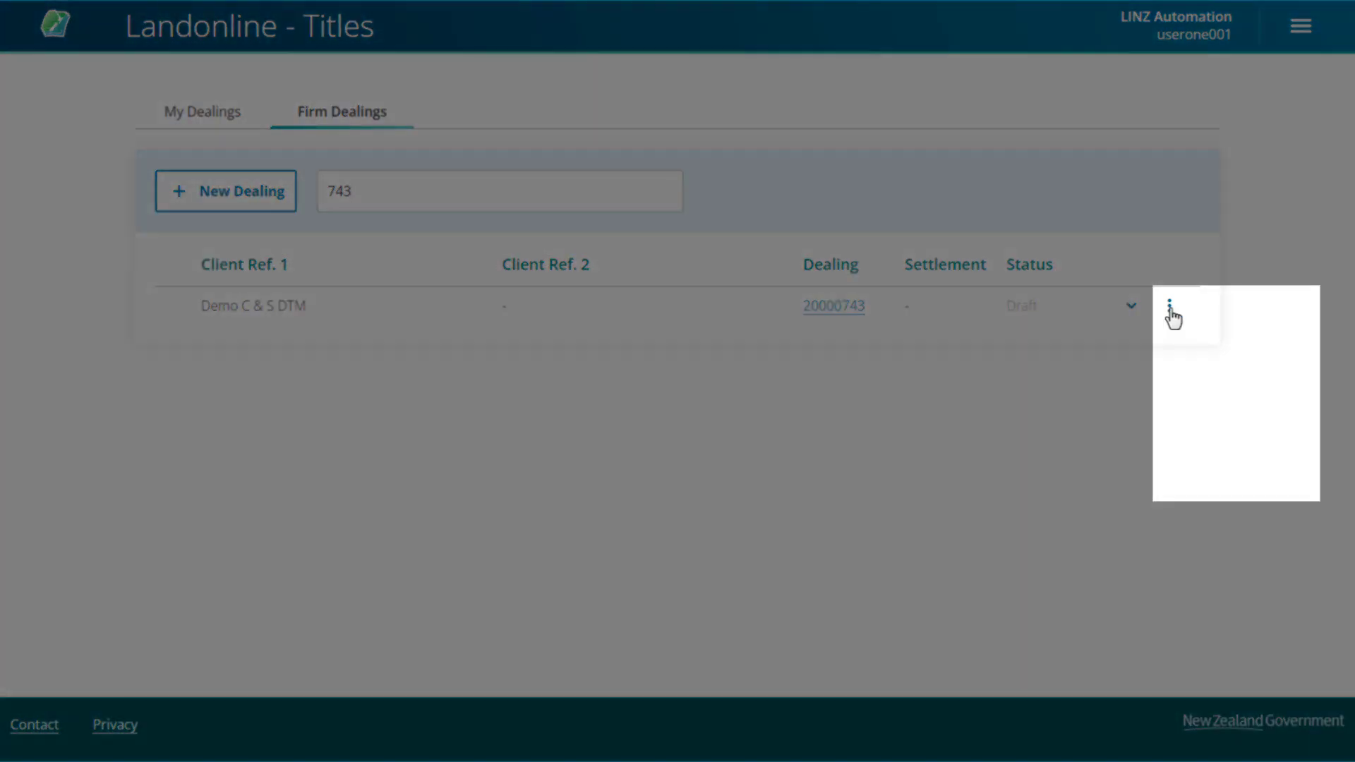
{"action": "left_click", "coordinate": [1170, 309]}
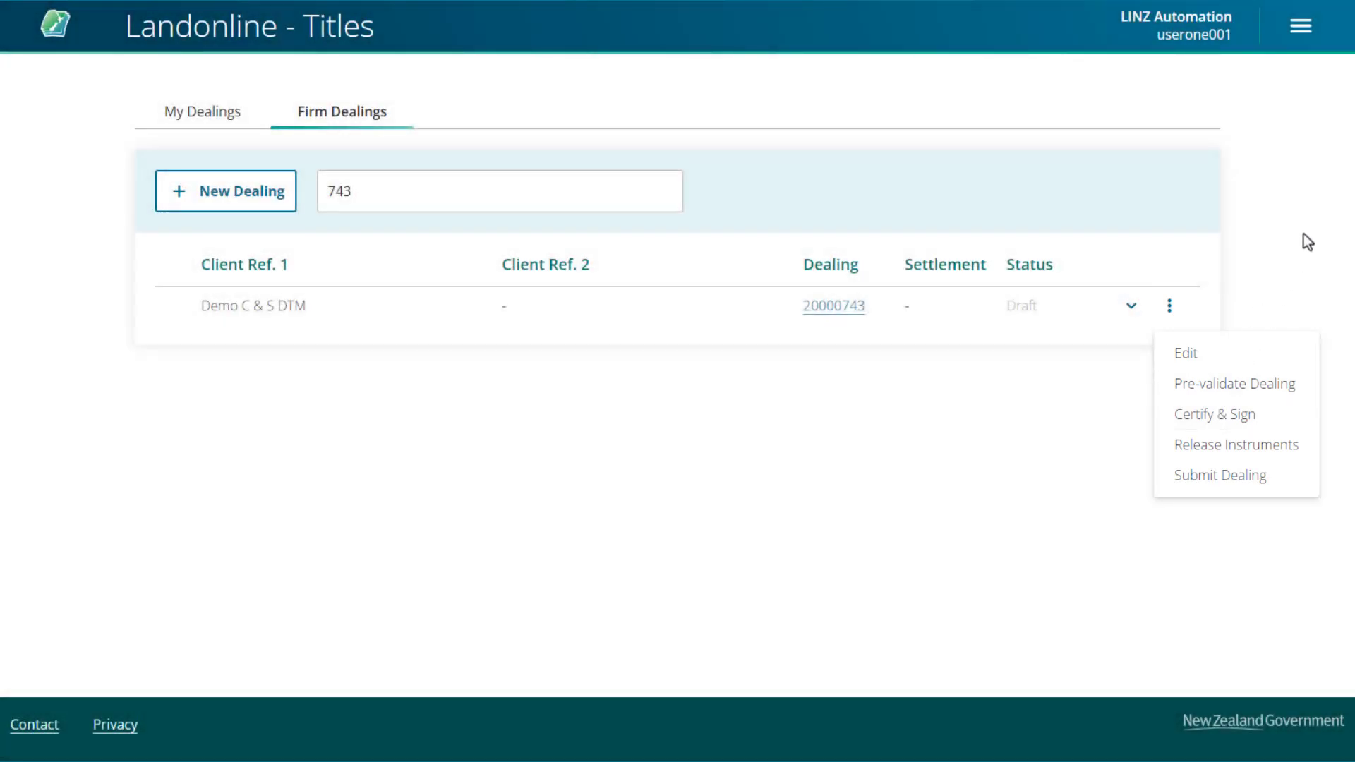
{"action": "left_click", "coordinate": [1305, 232]}
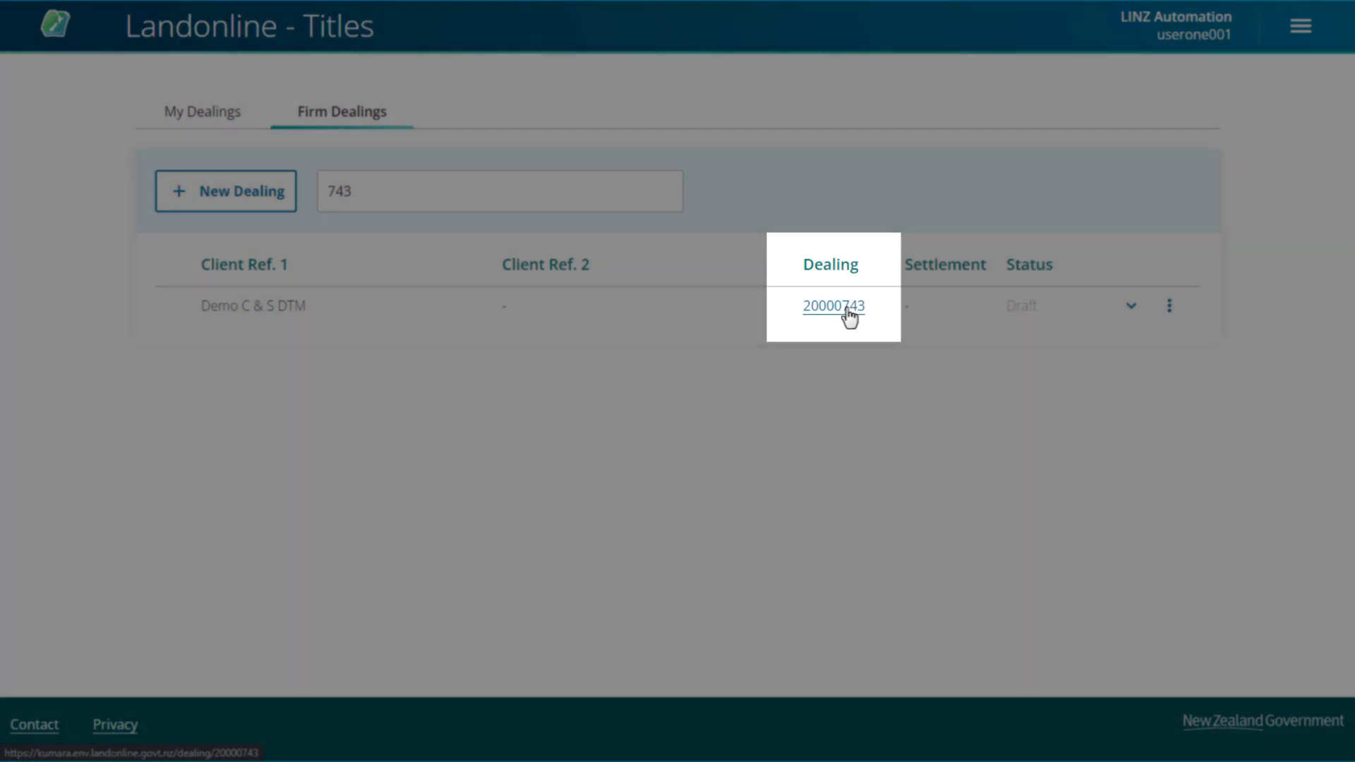
- Open the Demo C & S DTM dealing and go to its Certify & Sign page
{"action": "left_click", "coordinate": [847, 309]}
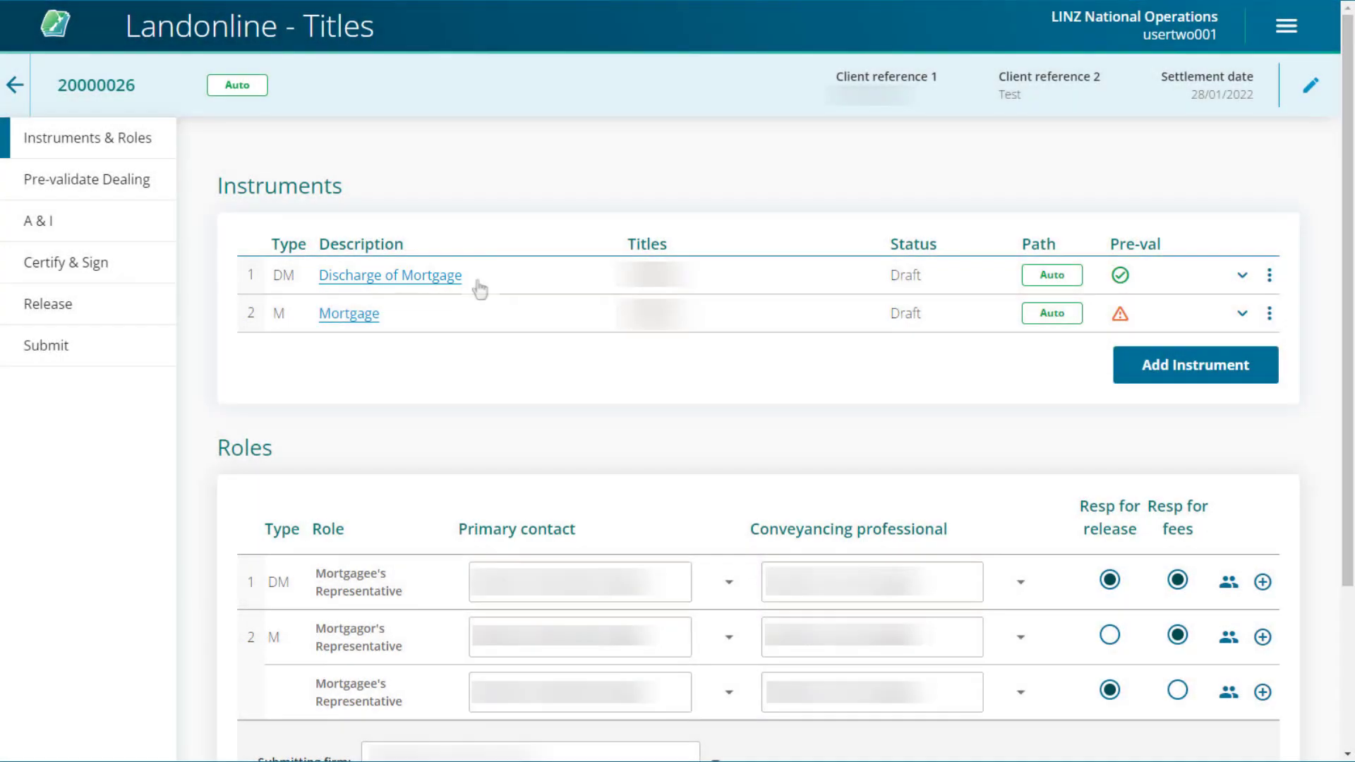
{"action": "left_click", "coordinate": [477, 283]}
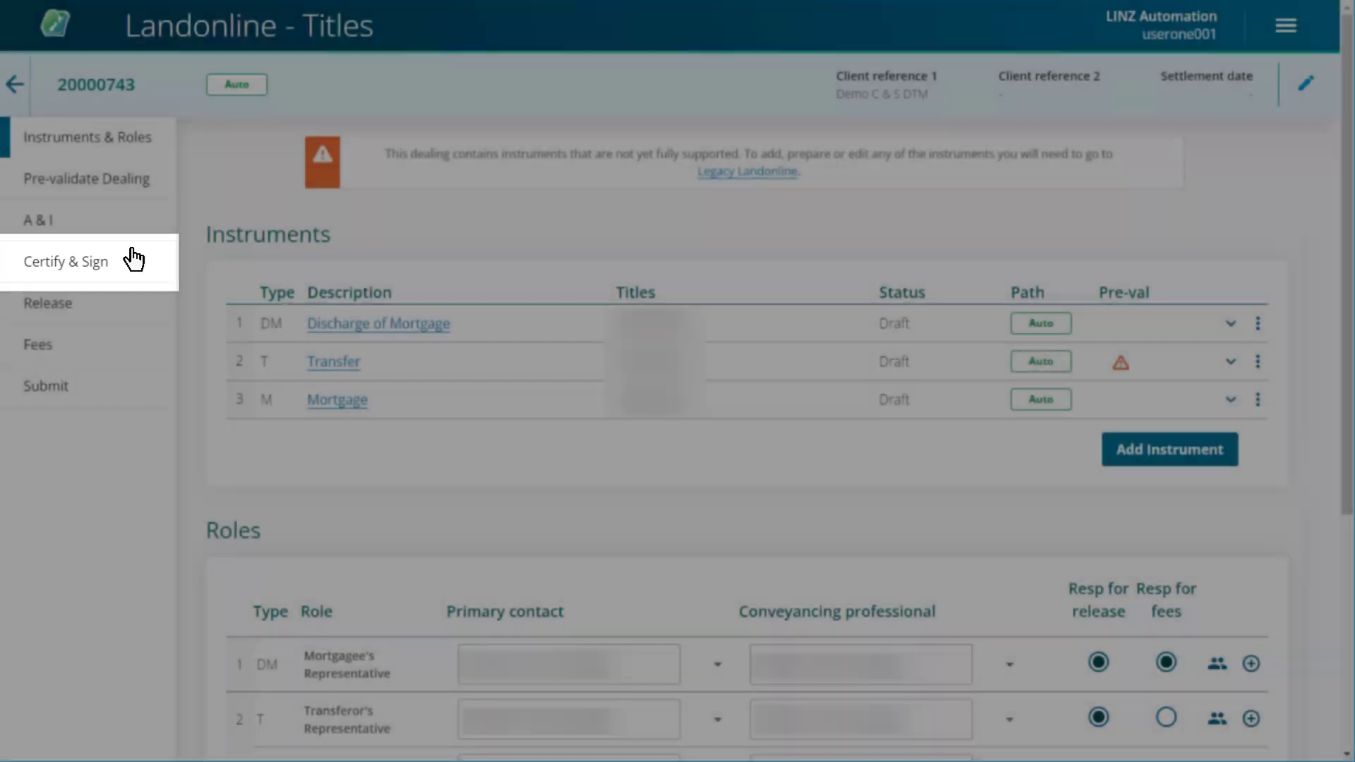
{"action": "left_click", "coordinate": [132, 260]}
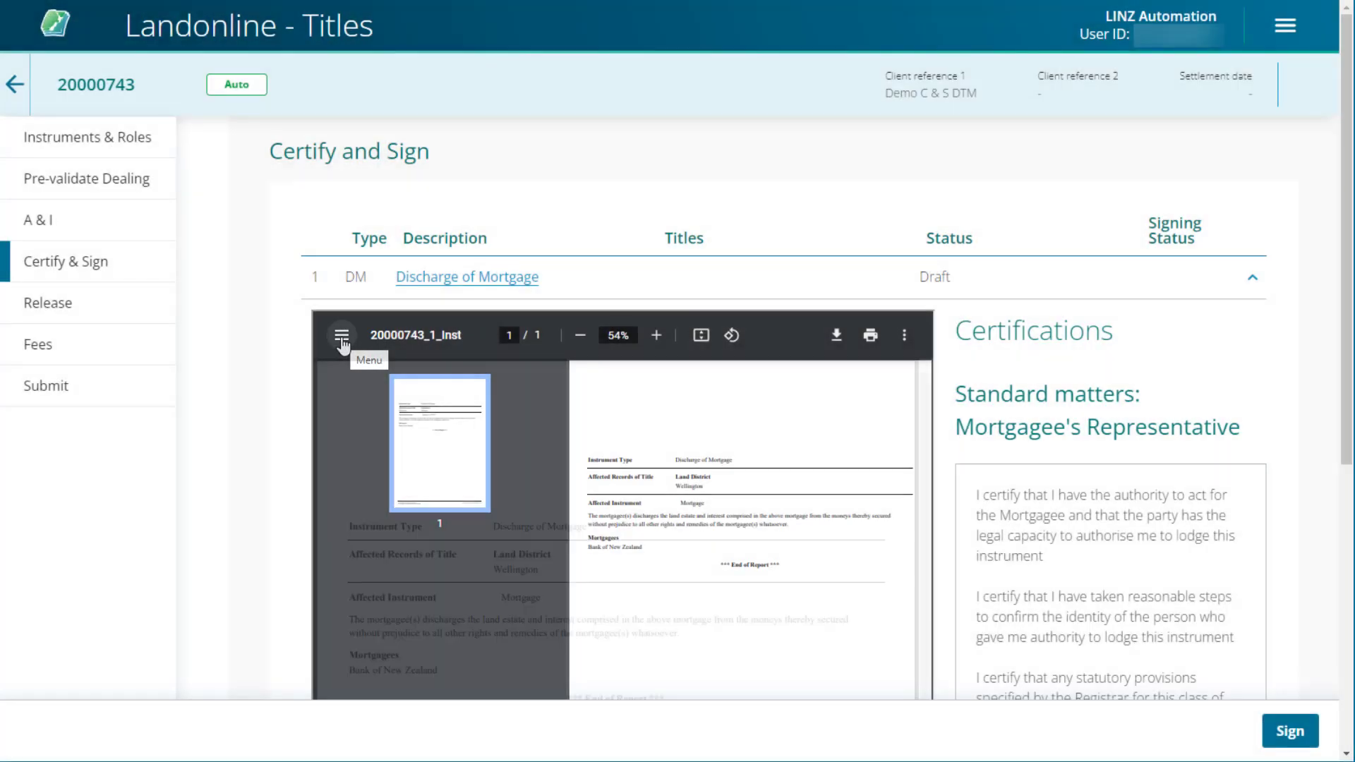
- Hide the page thumbnails in the Discharge of Mortgage preview and make its section 27 certifications as Mortgagee's Representative
{"action": "left_click", "coordinate": [341, 336]}
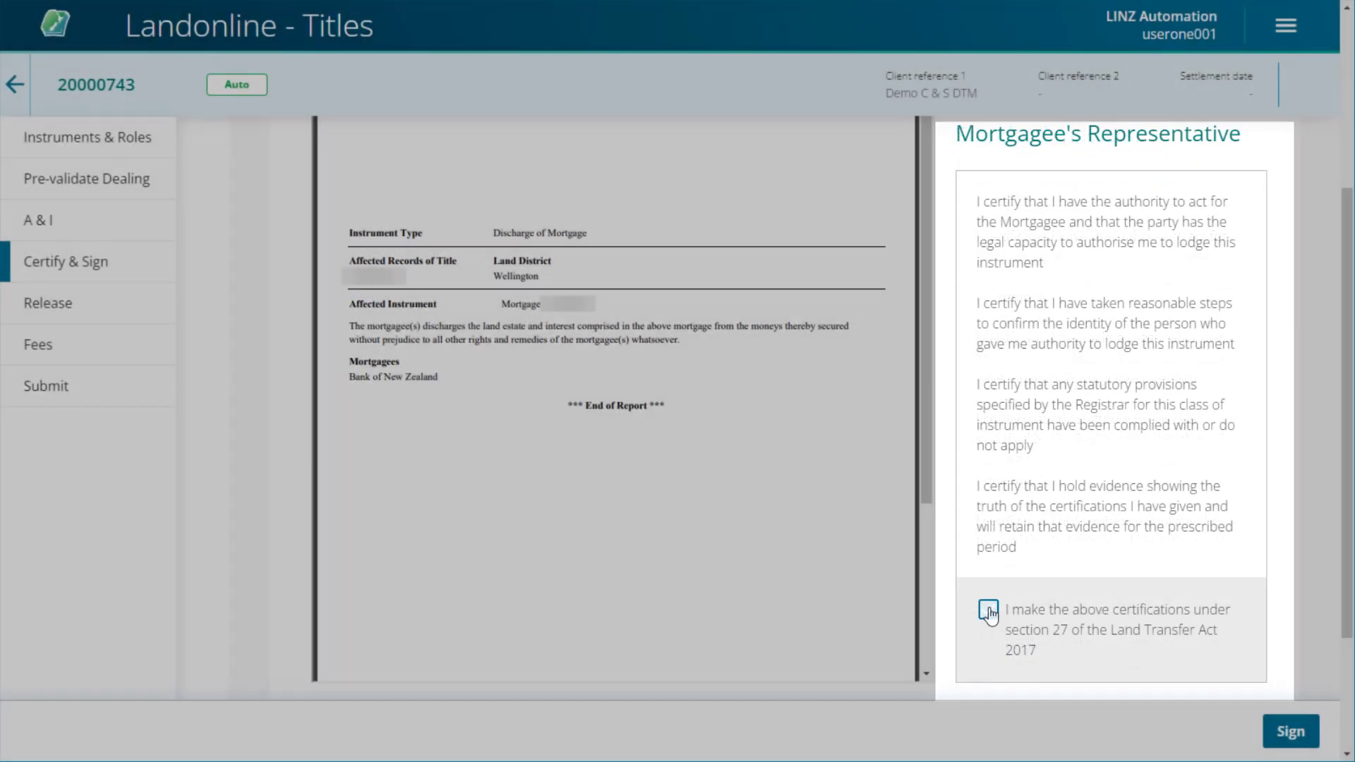
{"action": "left_click", "coordinate": [989, 610]}
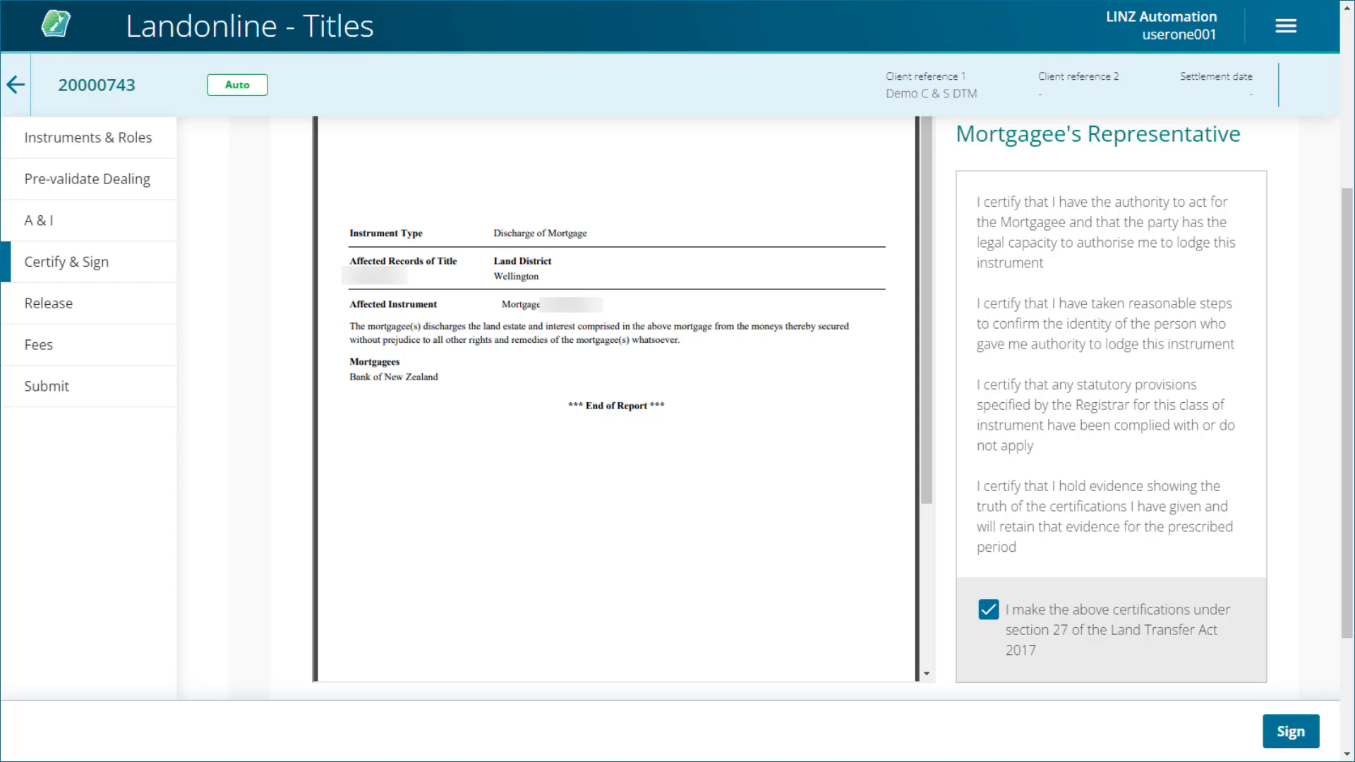
- Expand the Transfer instrument, make its section 27 certifications as Transferor's Representative and select the first special certification
{"action": "scroll", "coordinate": [1337, 644], "scroll_direction": "down", "scroll_amount": 3}
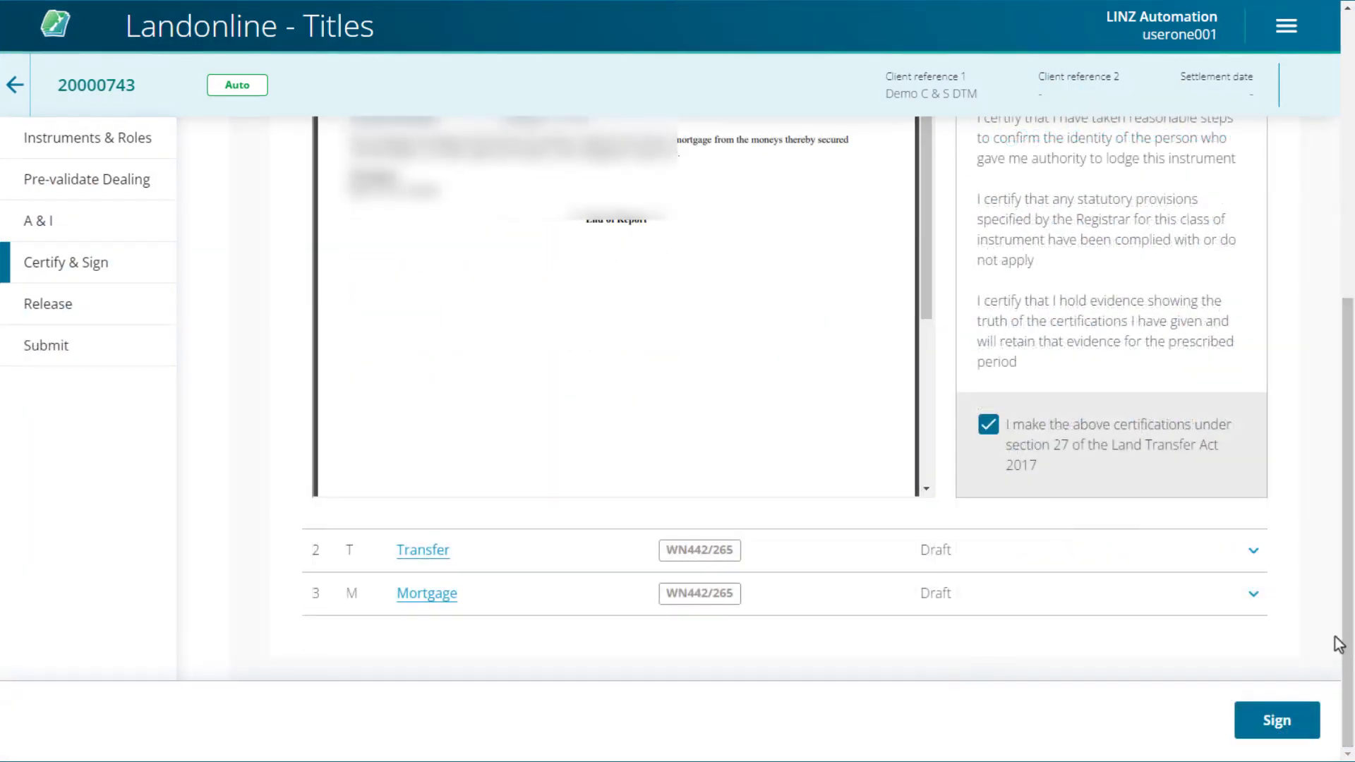
{"action": "left_click", "coordinate": [1254, 552]}
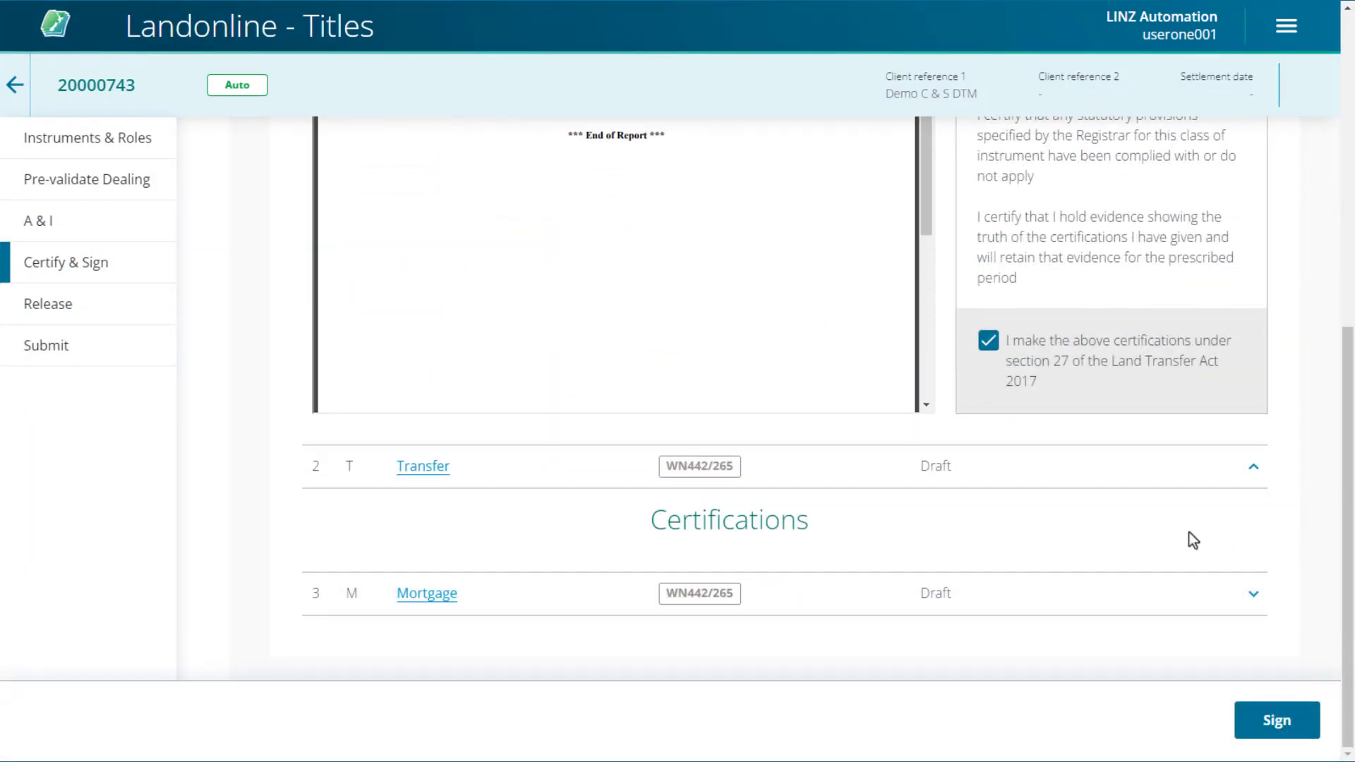
{"action": "scroll", "coordinate": [1184, 531], "scroll_direction": "down", "scroll_amount": 5}
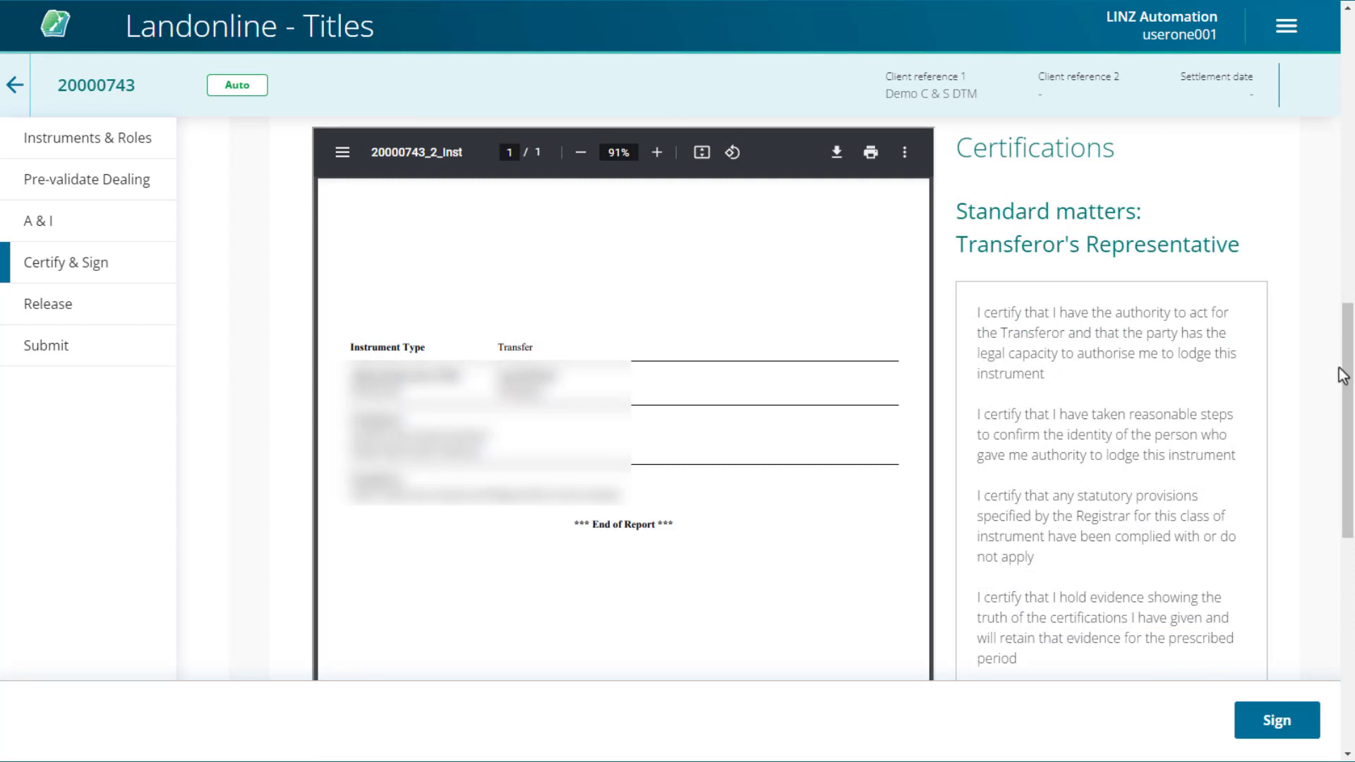
{"action": "left_click_drag", "start_coordinate": [1345, 413], "coordinate": [1343, 574]}
{"action": "left_click", "coordinate": [988, 483]}
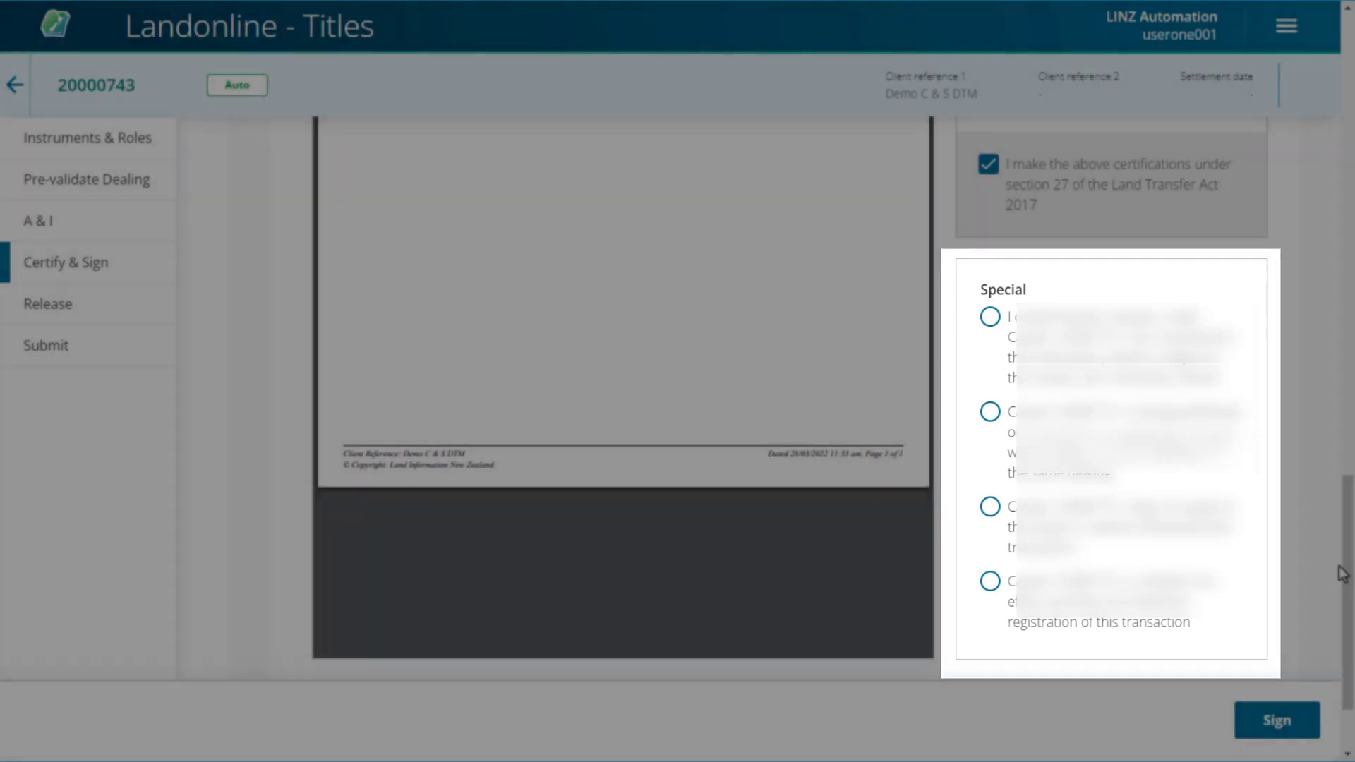
{"action": "left_click", "coordinate": [990, 316]}
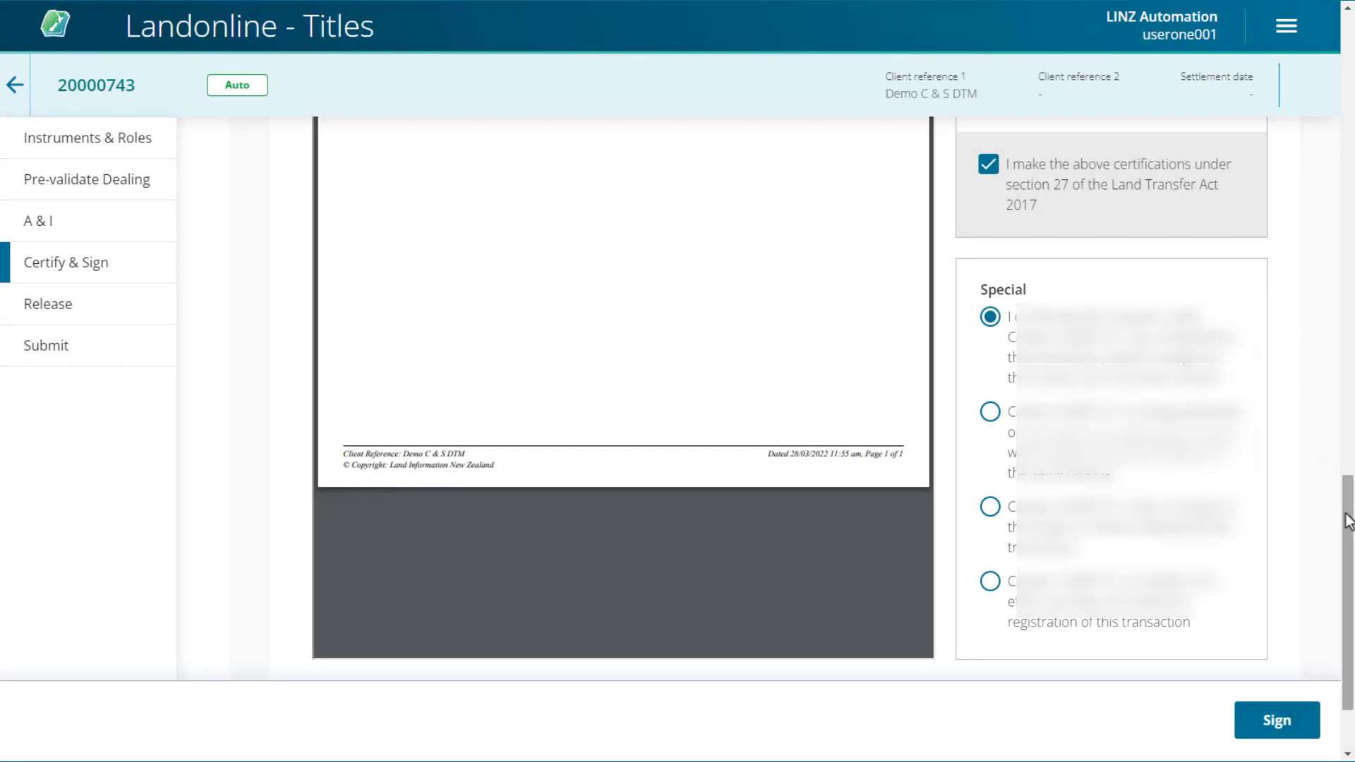
- Expand the Mortgage instrument, make its section 27 certifications as Mortgagor's Representative and select the first special certification
{"action": "left_click_drag", "start_coordinate": [1349, 586], "coordinate": [1350, 624]}
{"action": "left_click", "coordinate": [1253, 594]}
{"action": "scroll", "coordinate": [1254, 593], "scroll_direction": "down", "scroll_amount": 8}
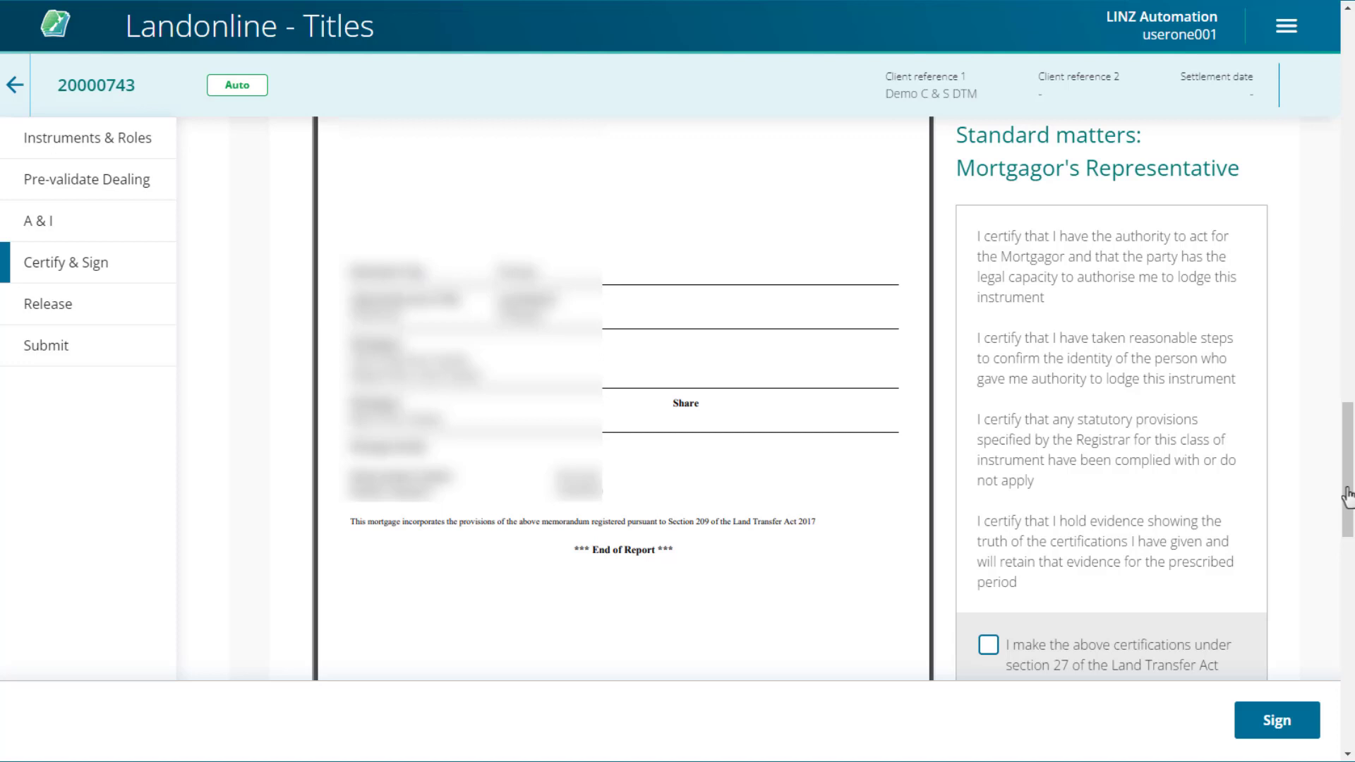
{"action": "left_click", "coordinate": [989, 645]}
{"action": "scroll", "coordinate": [992, 653], "scroll_direction": "down", "scroll_amount": 2}
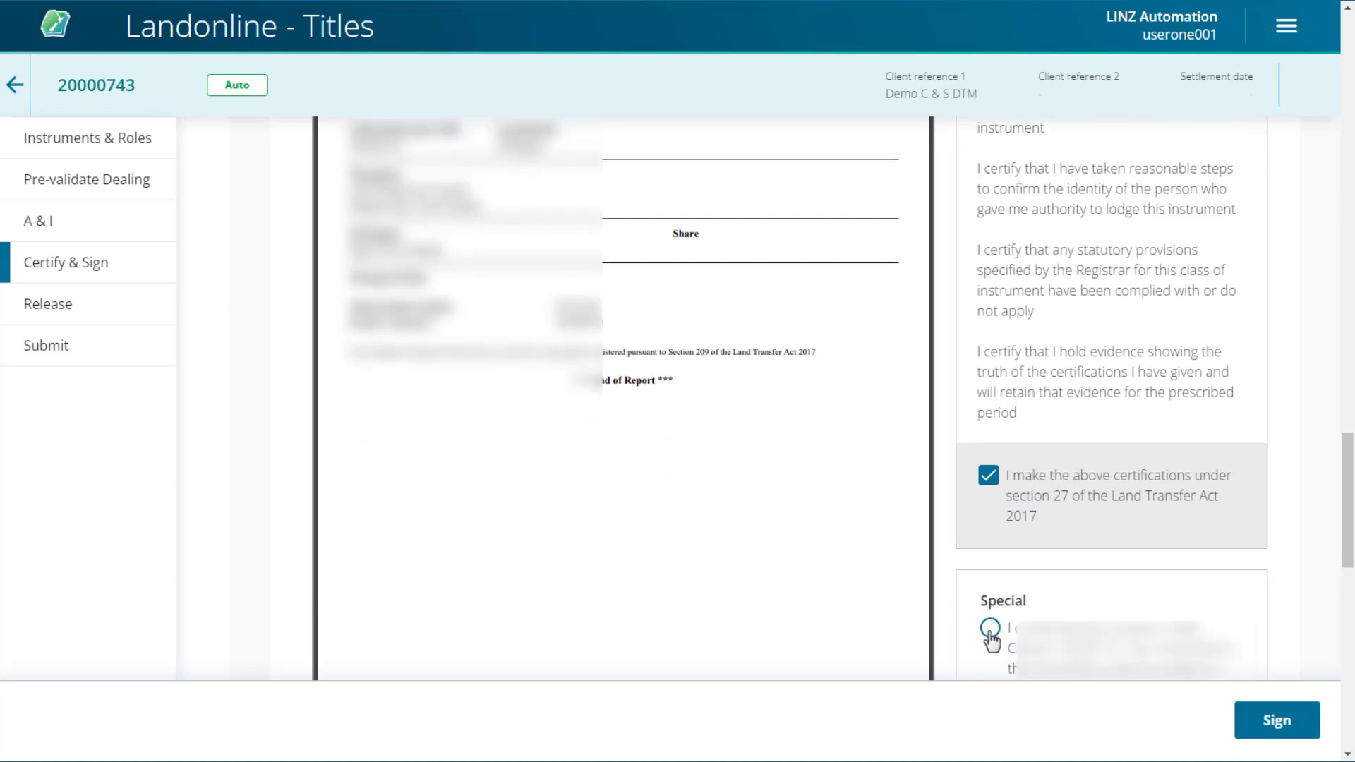
{"action": "left_click", "coordinate": [991, 628]}
- Make the Mortgage's section 27 certifications as Mortgagee's Representative
{"action": "scroll", "coordinate": [992, 641], "scroll_direction": "down", "scroll_amount": 5}
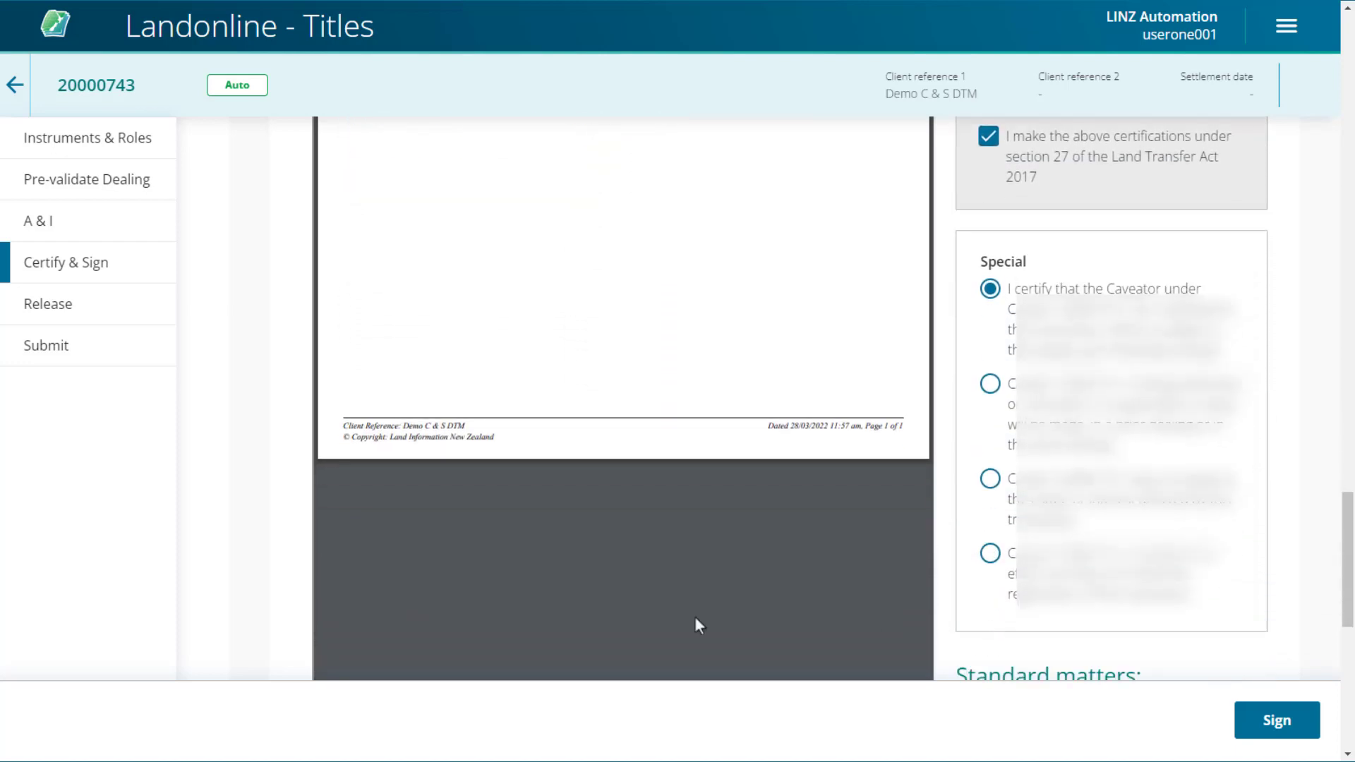
{"action": "left_click_drag", "start_coordinate": [1348, 554], "coordinate": [1334, 638]}
{"action": "left_click", "coordinate": [989, 622]}
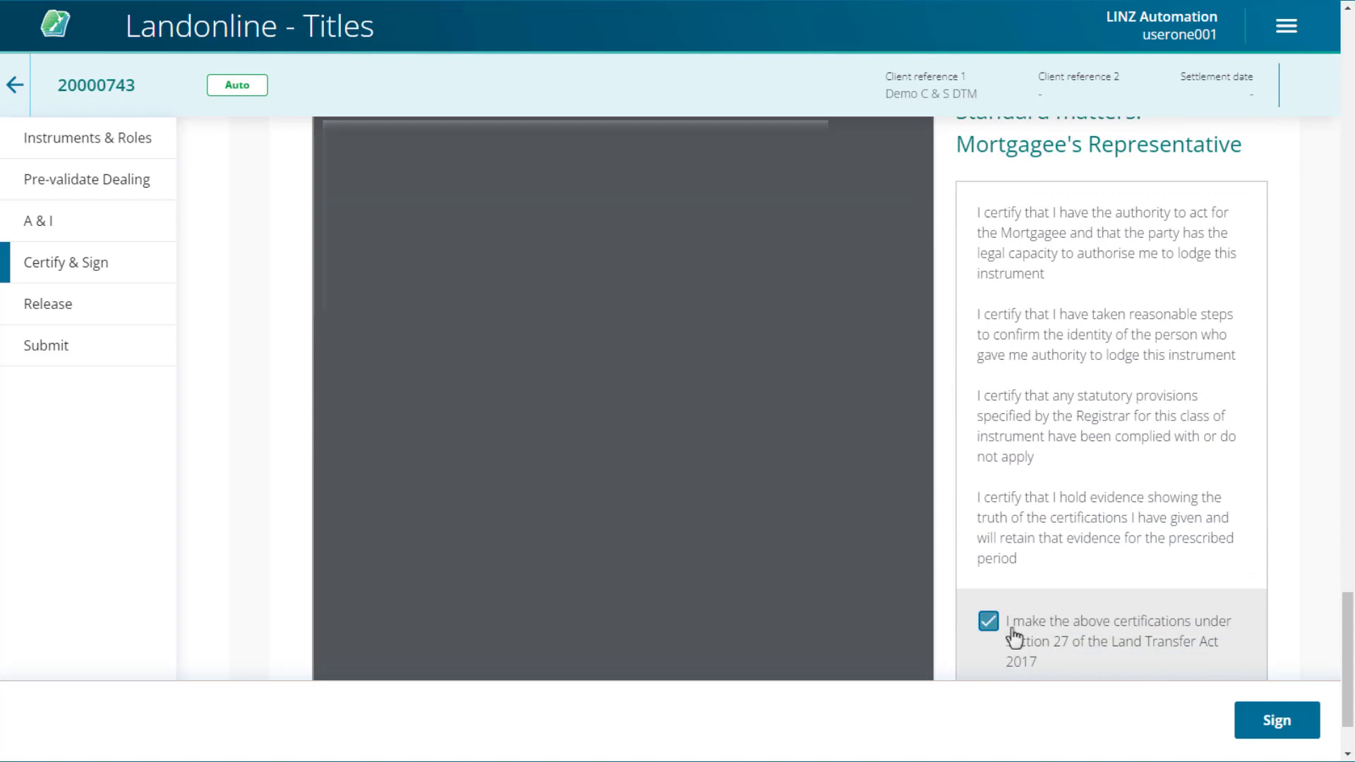
{"action": "left_click_drag", "start_coordinate": [1348, 628], "coordinate": [1348, 651]}
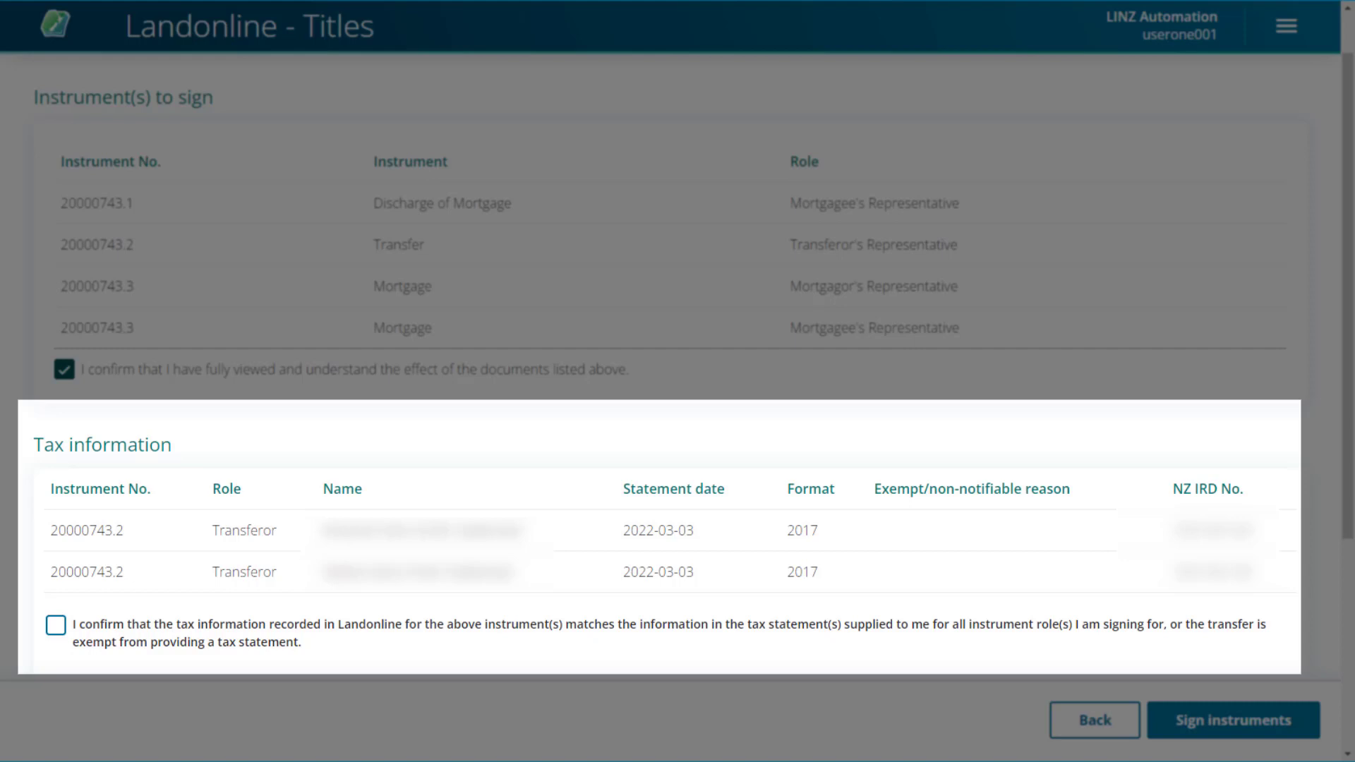
- Confirm the tax information and choose yourdigitalcertificate.p12 from the LINZ Certificates folder on drive C as the digital certificate
{"action": "left_click", "coordinate": [56, 627]}
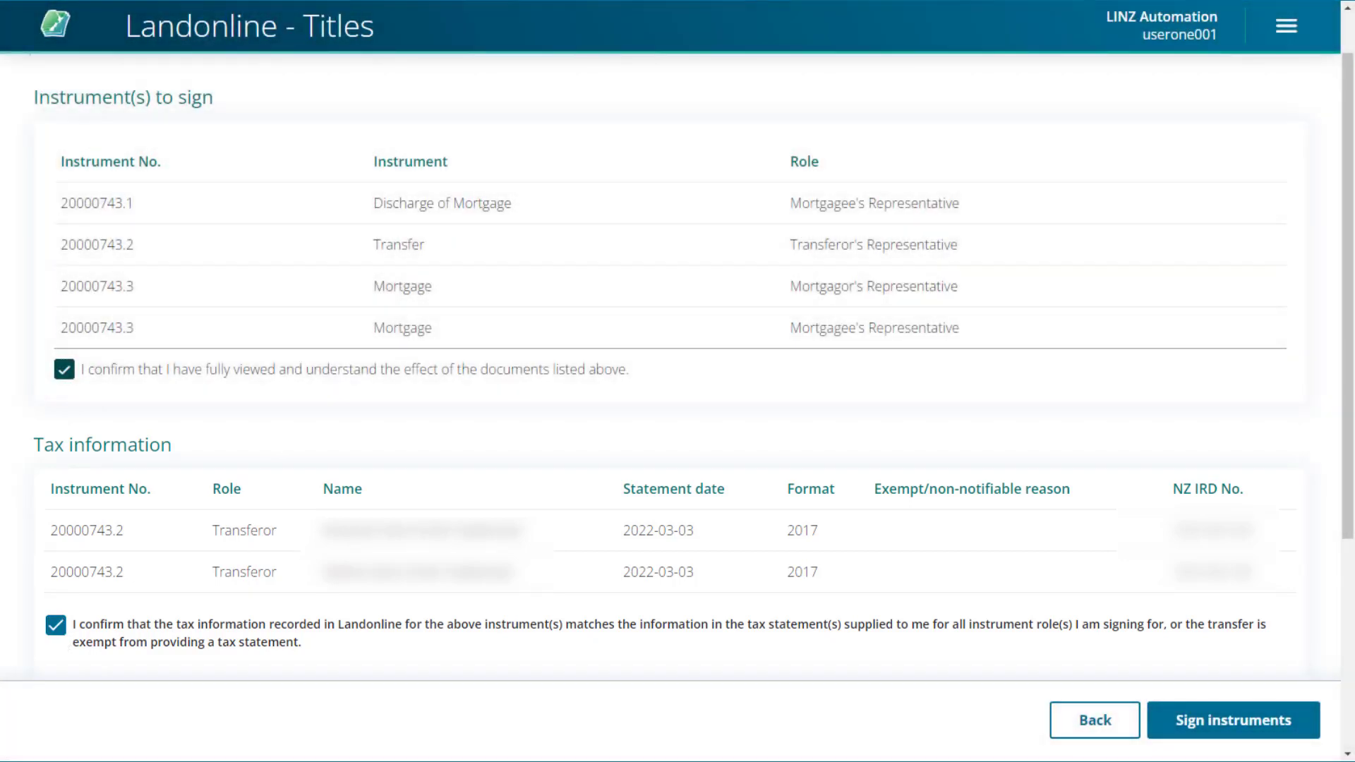
{"action": "scroll", "coordinate": [678, 367], "scroll_direction": "down", "scroll_amount": 2}
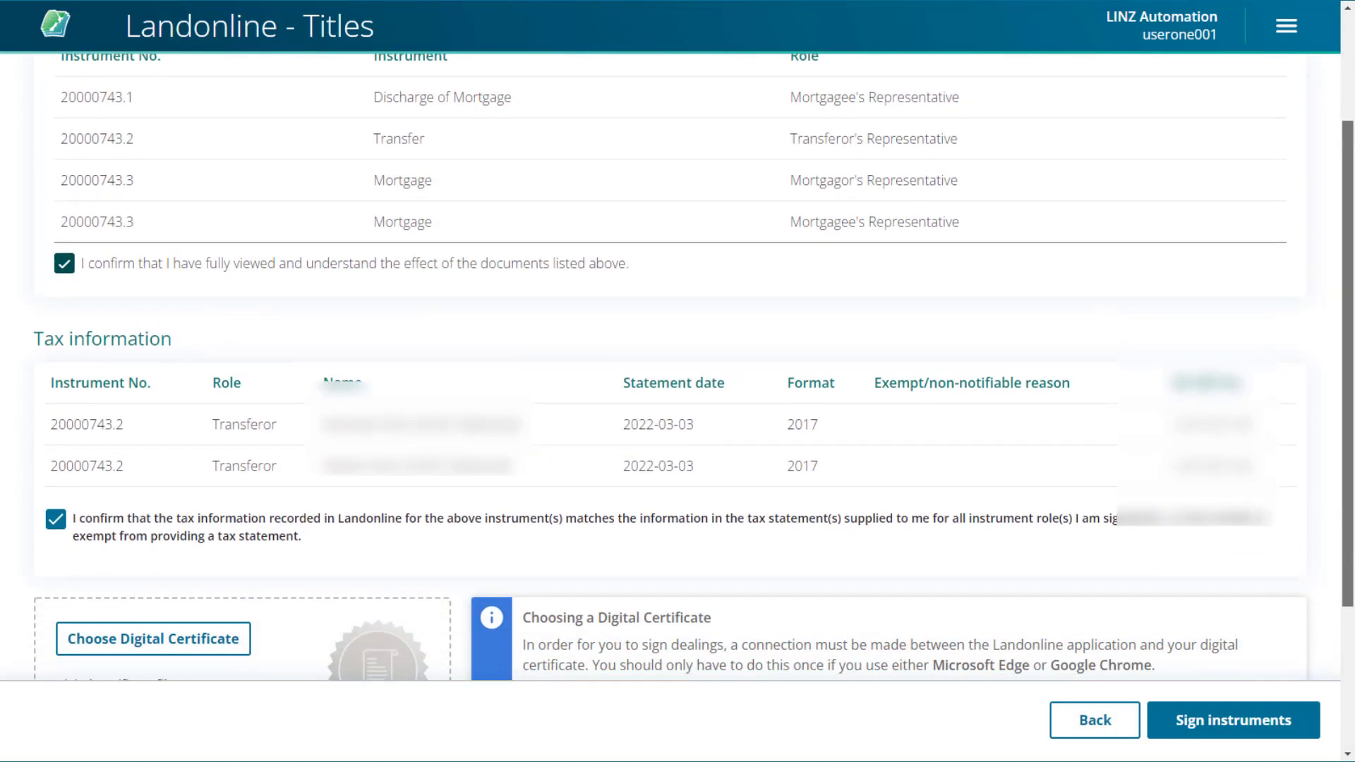
{"action": "scroll", "coordinate": [1348, 427], "scroll_direction": "down", "scroll_amount": 3}
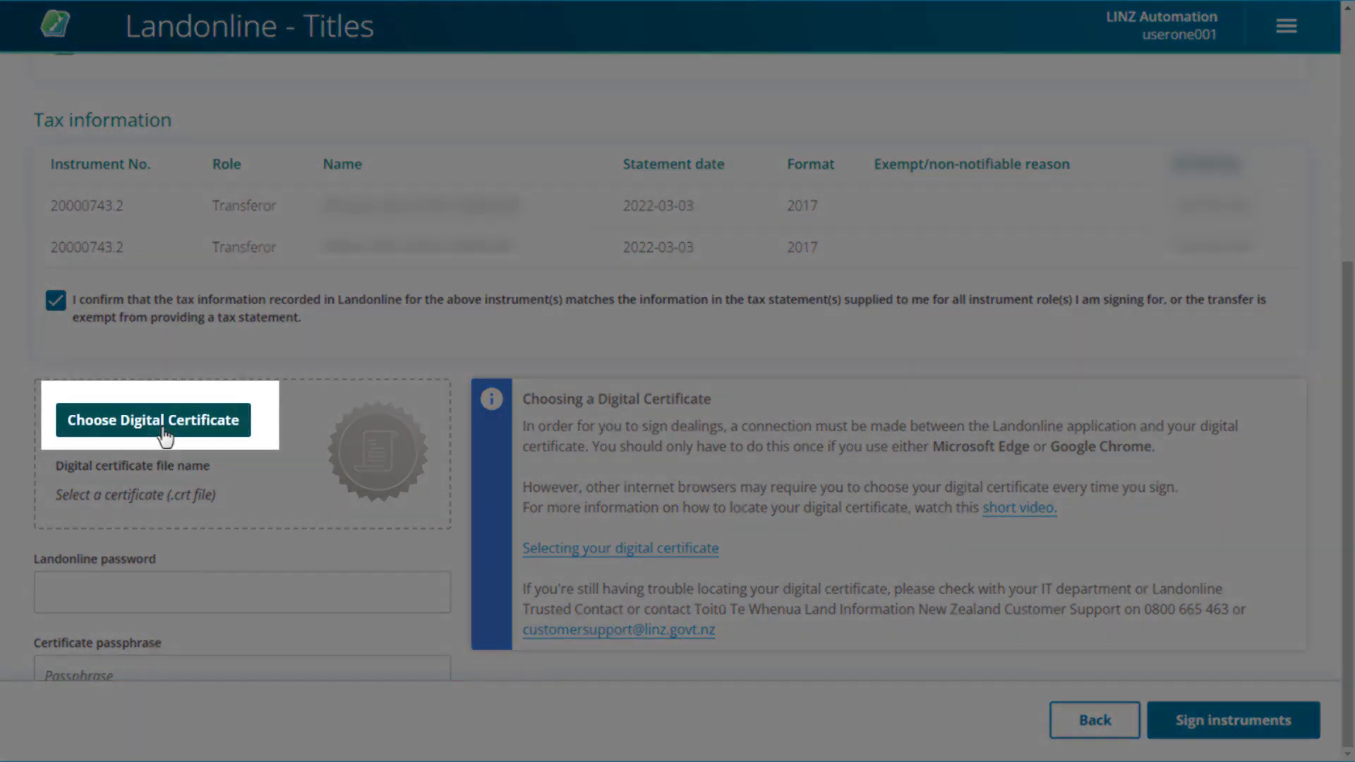
{"action": "left_click", "coordinate": [165, 436]}
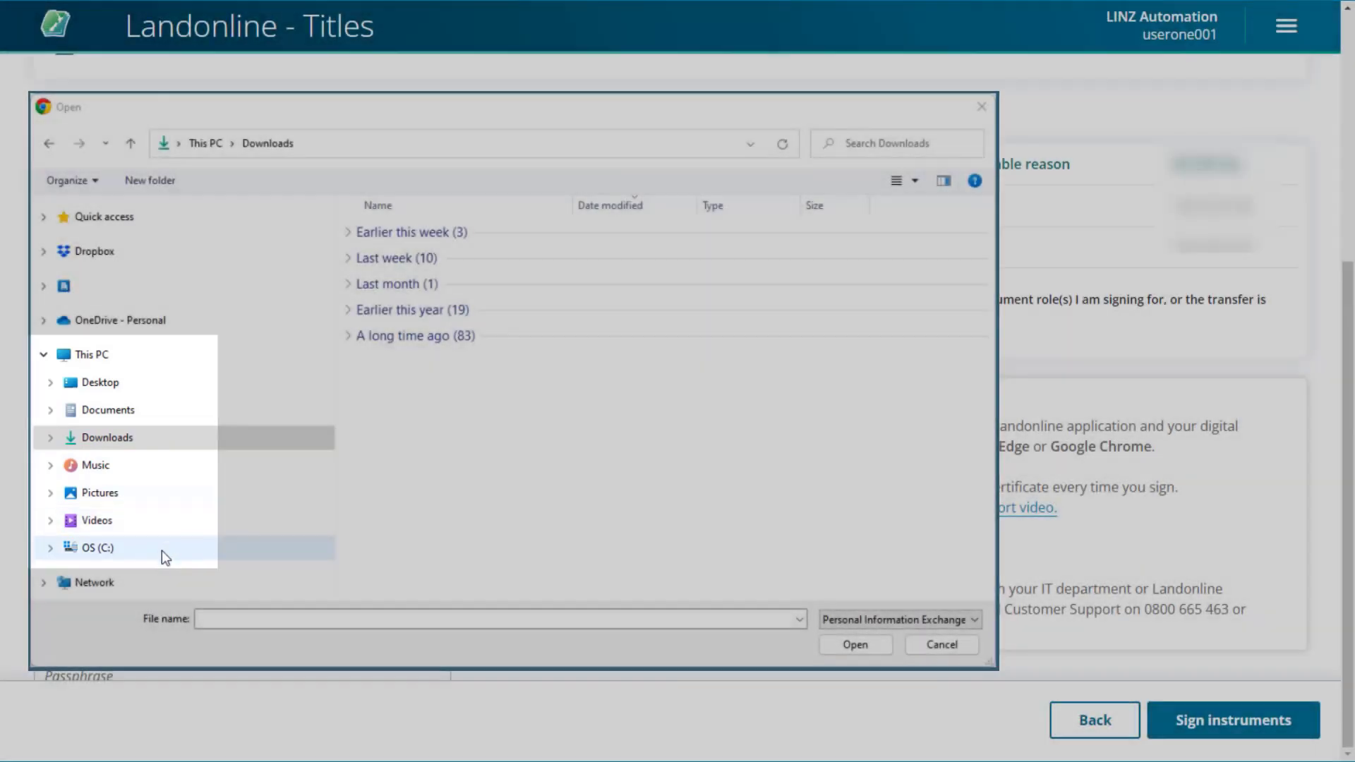
{"action": "left_click", "coordinate": [162, 549]}
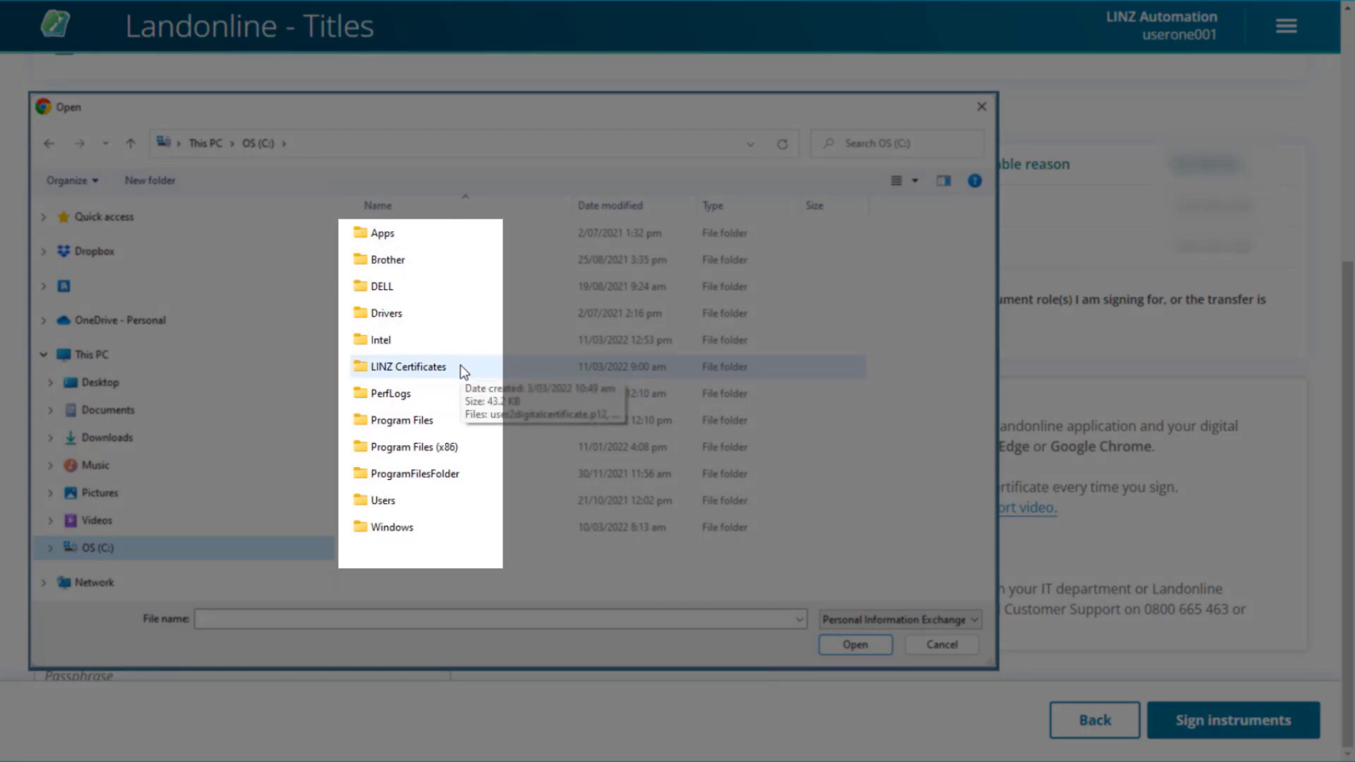
{"action": "double_click", "coordinate": [453, 367]}
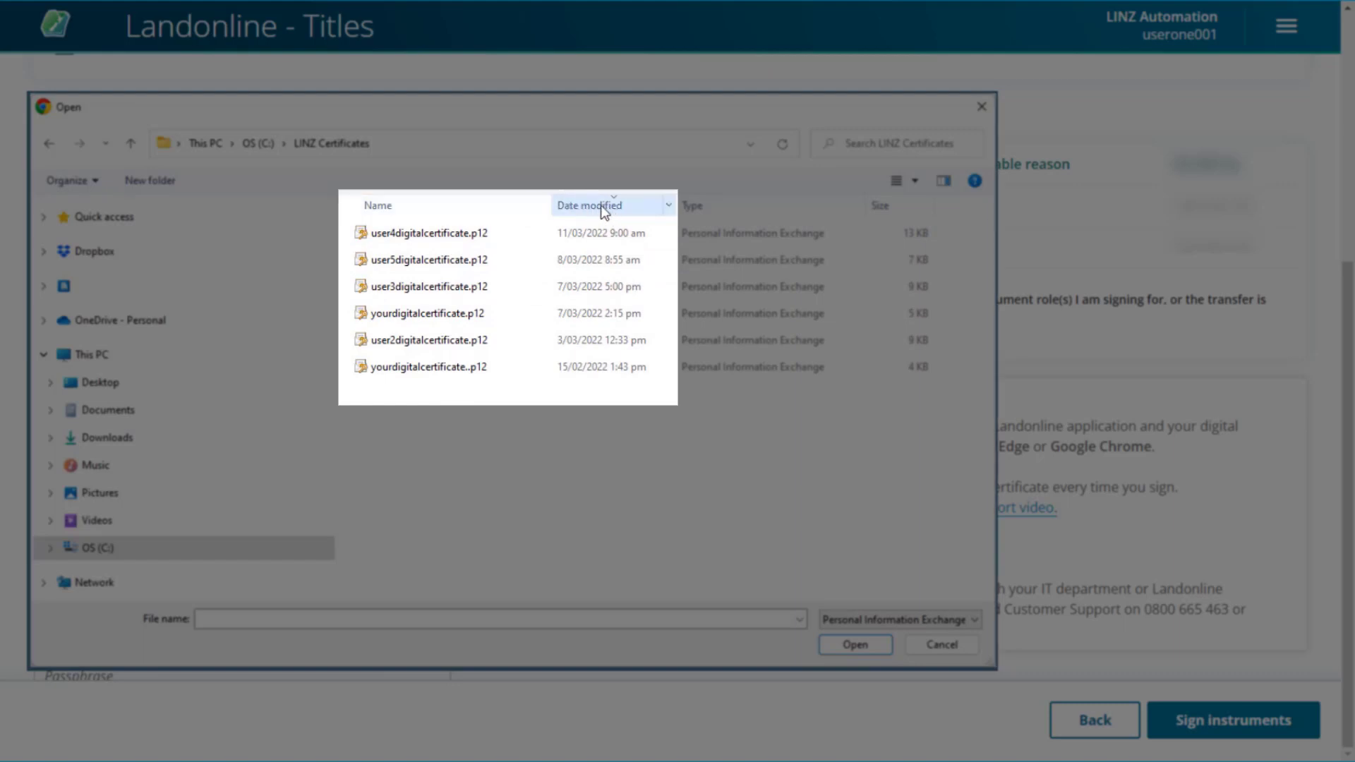
{"action": "left_click", "coordinate": [449, 315]}
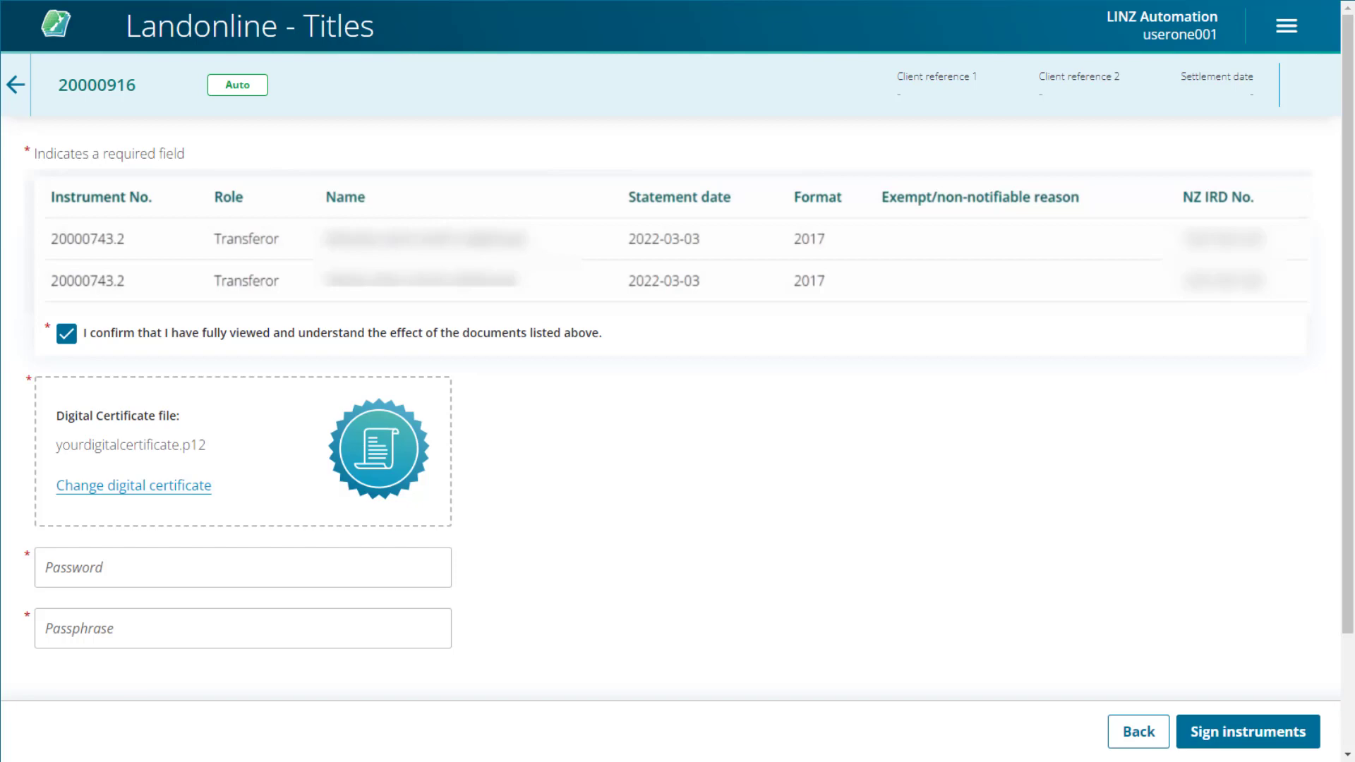
- Enter the Landonline password and the certificate passphrase for signing the instruments
{"action": "key", "text": "ctrl+v"}
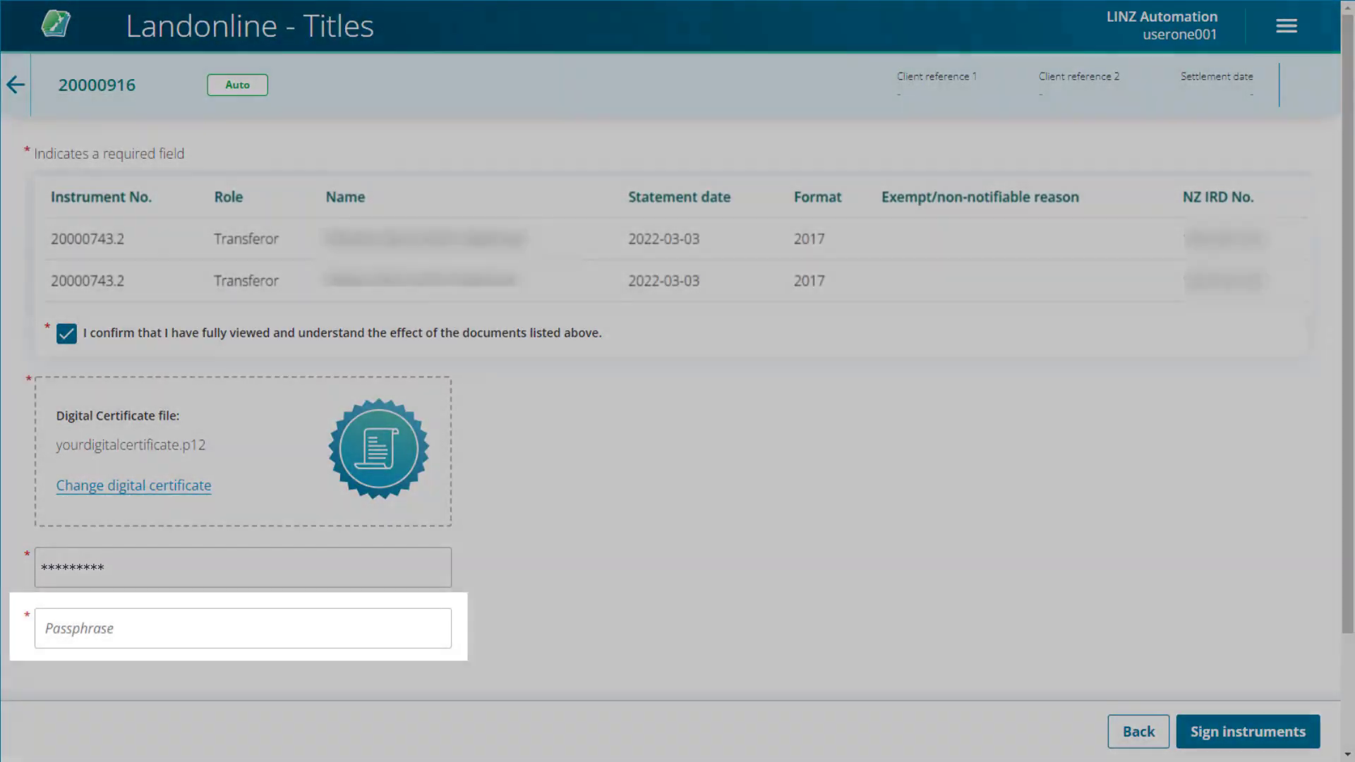
{"action": "key", "text": "ctrl+v"}
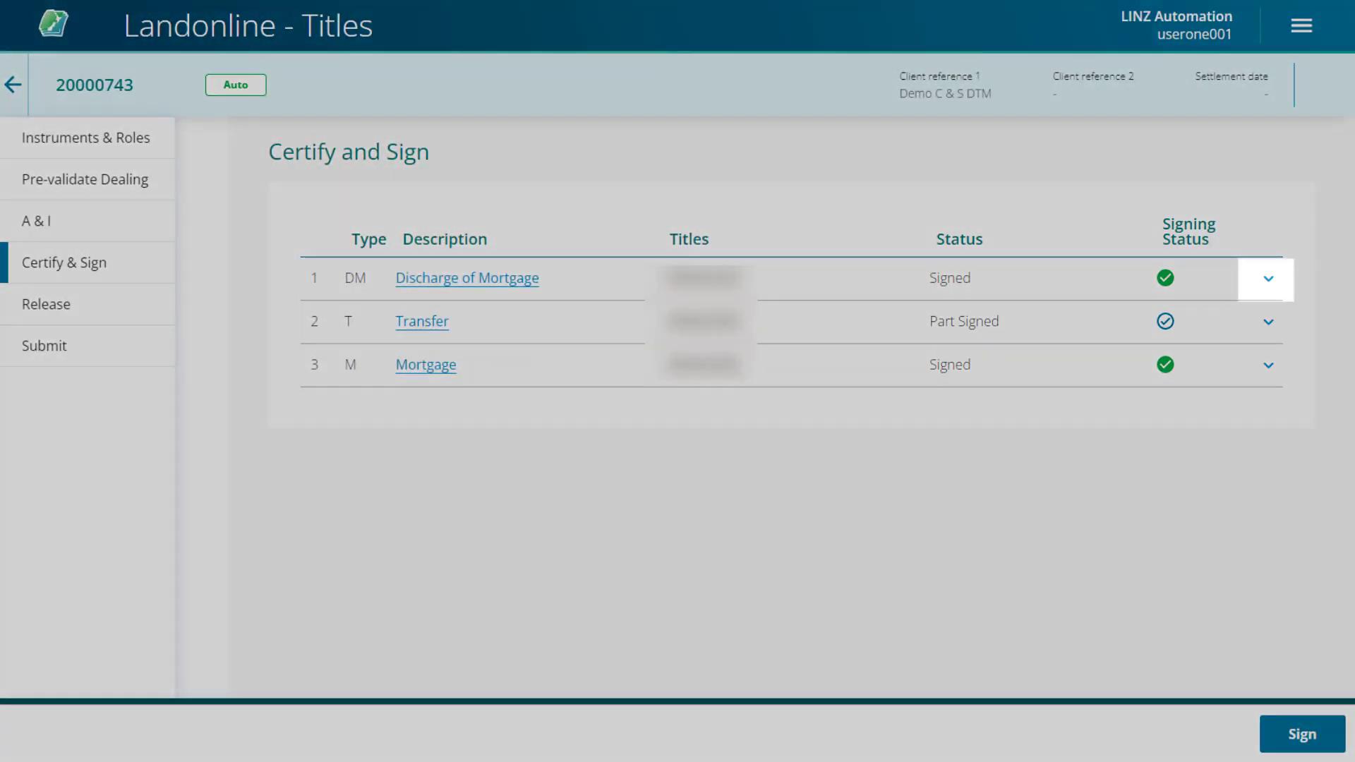
- View the signed Discharge of Mortgage's document and certifications
{"action": "left_click", "coordinate": [1290, 276]}
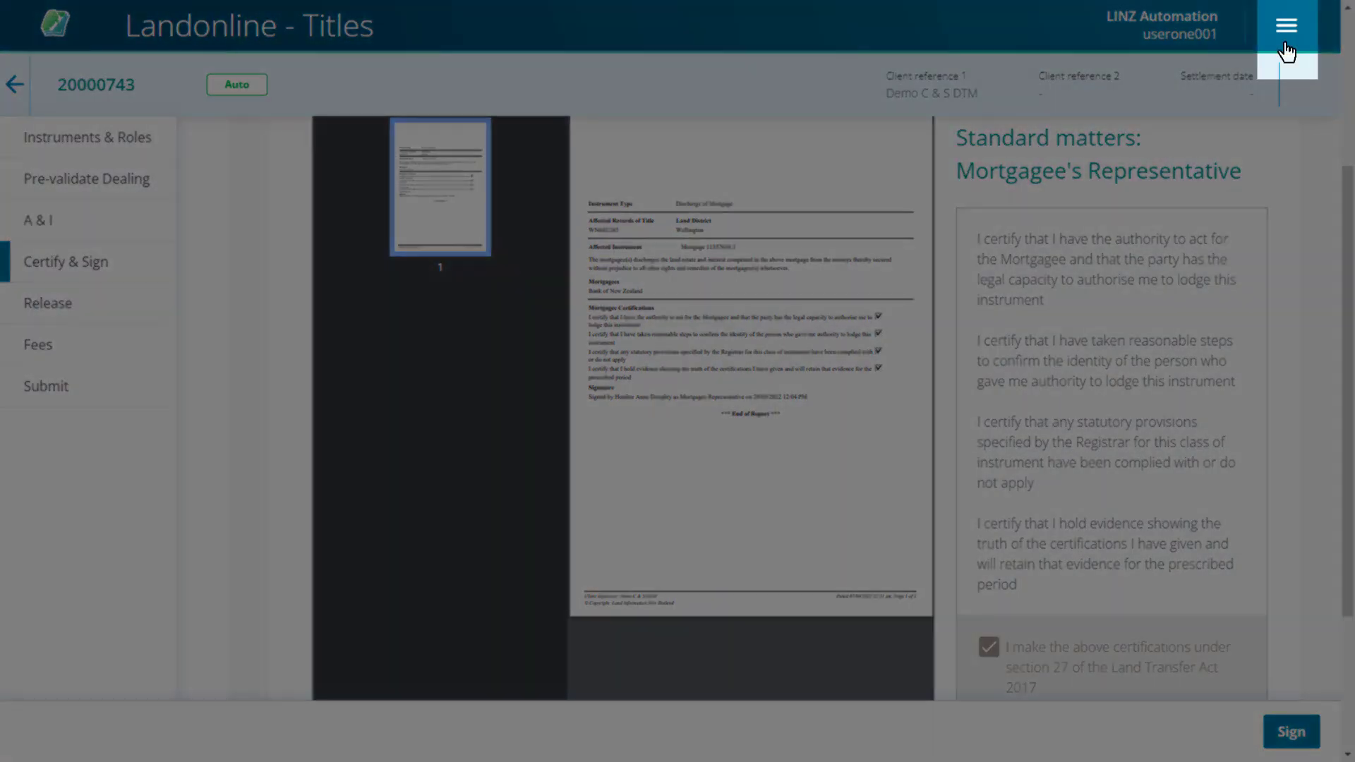
- Open the Pilot self-help user guide and show its document outline
{"action": "left_click", "coordinate": [1284, 46]}
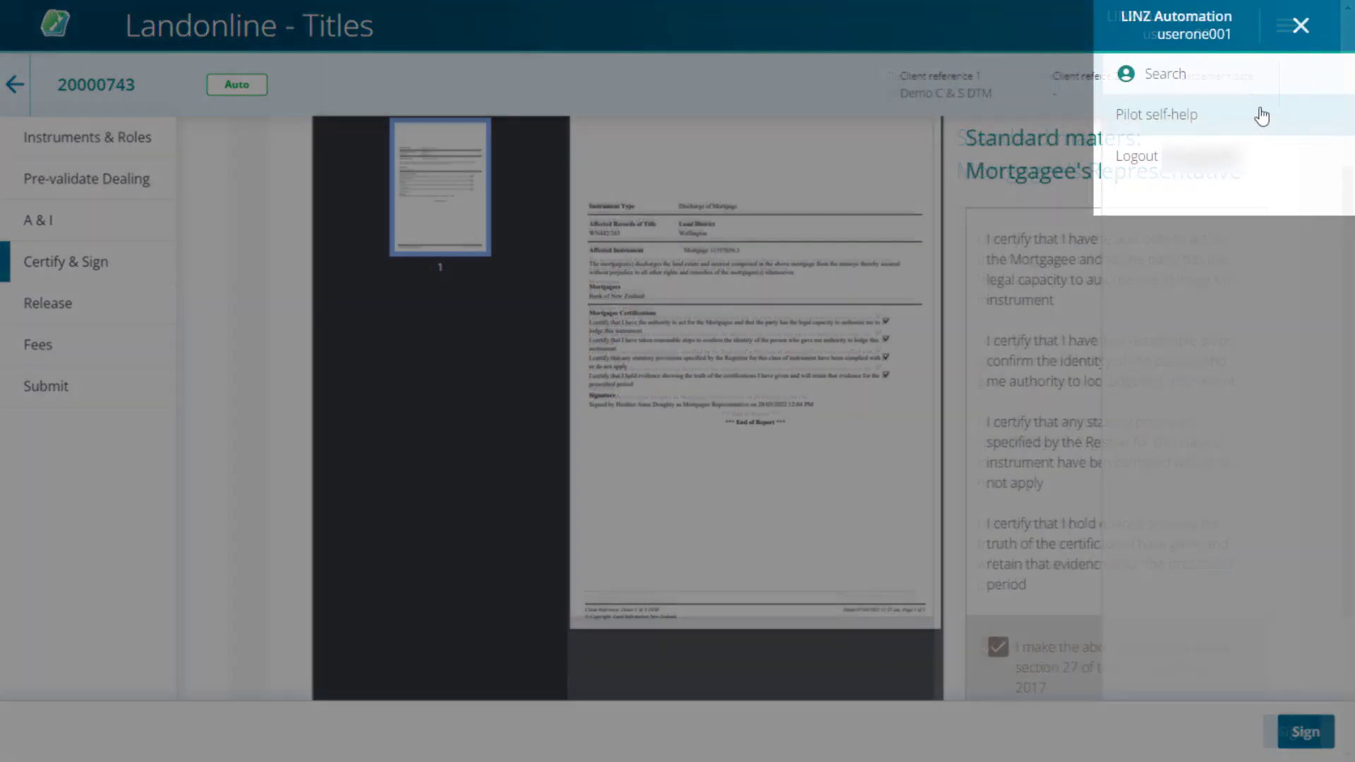
{"action": "left_click", "coordinate": [1261, 115]}
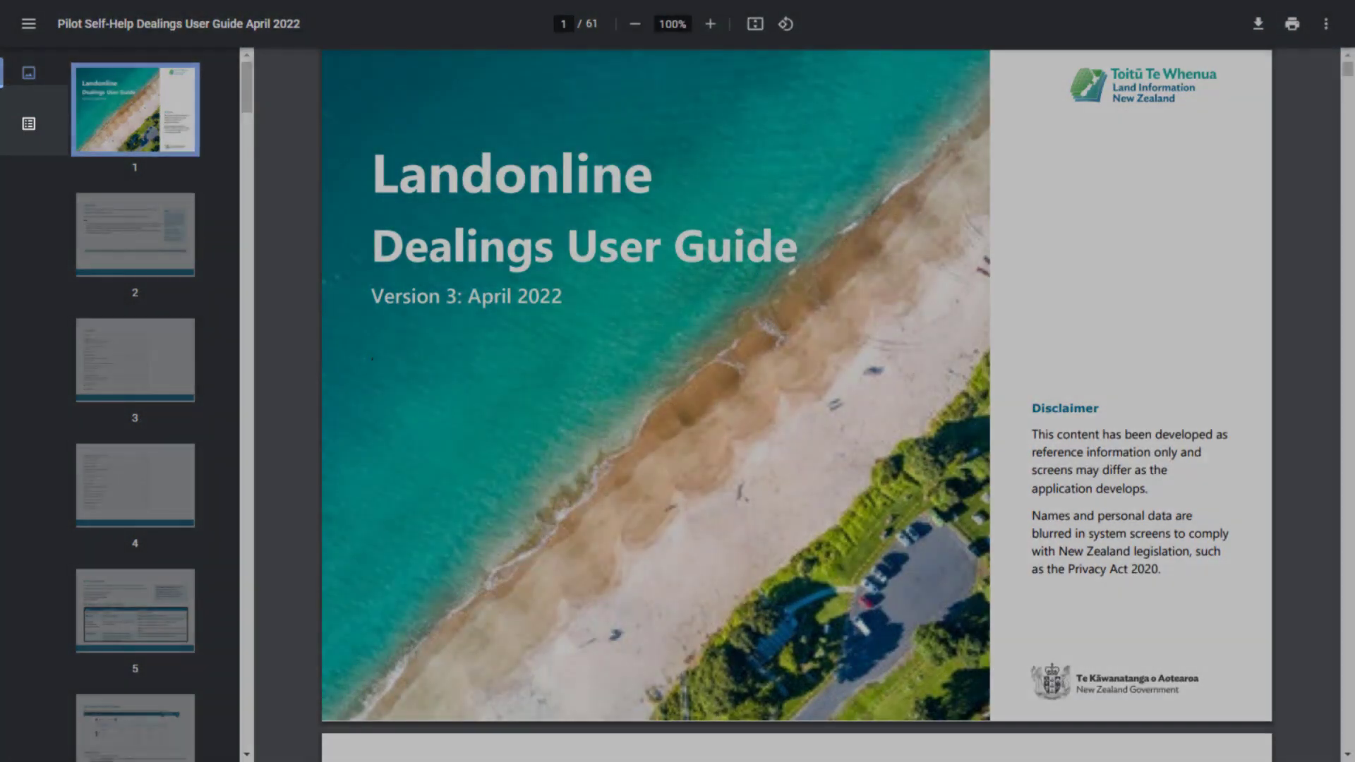
{"action": "left_click", "coordinate": [28, 123]}
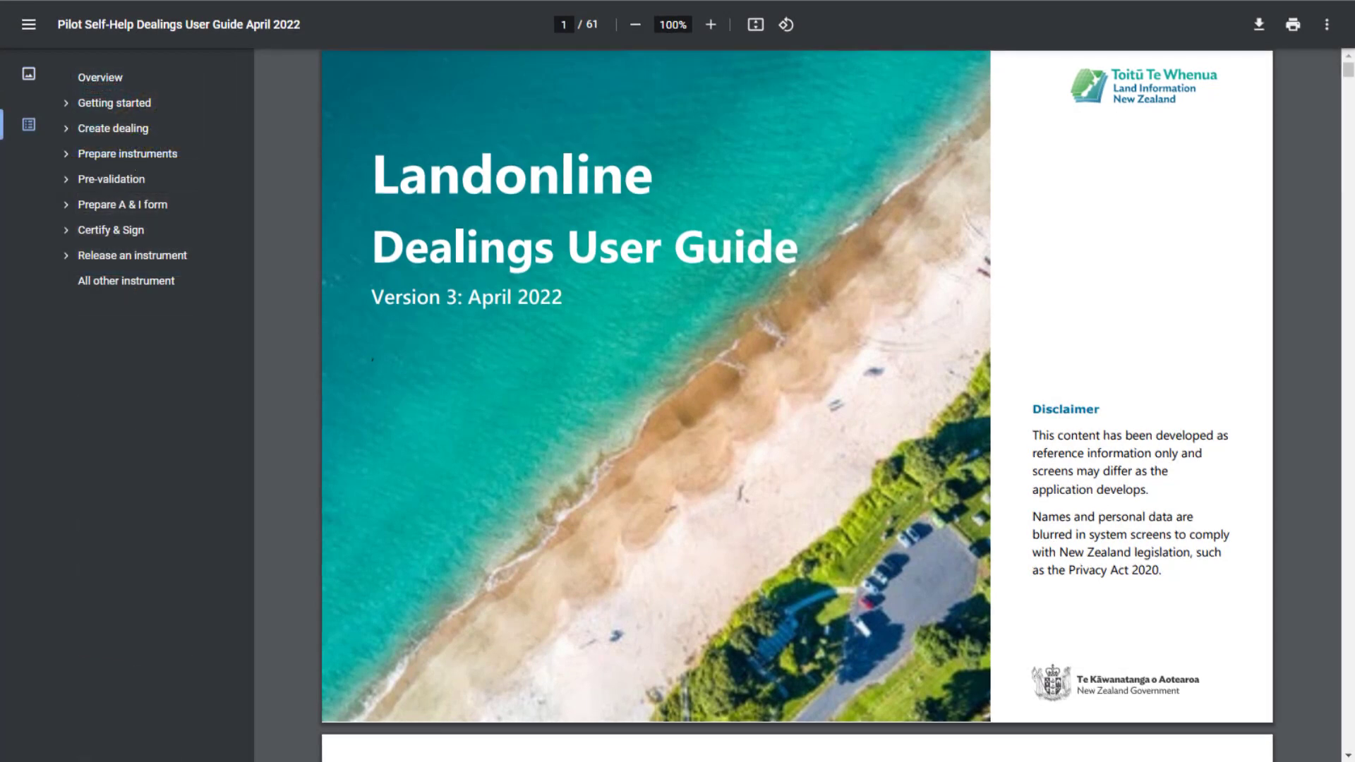